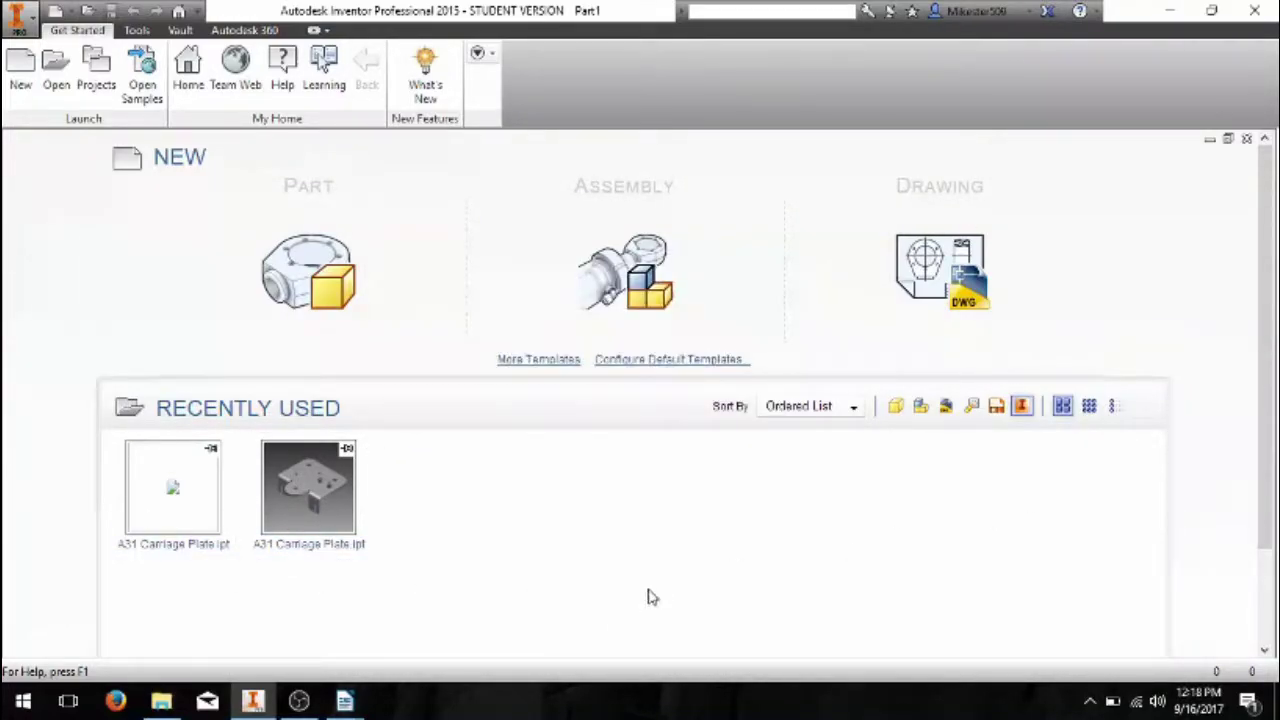
Open the Inventor application menu to reach the New document options.
{"action": "mouse_move", "coordinate": [342, 263]}
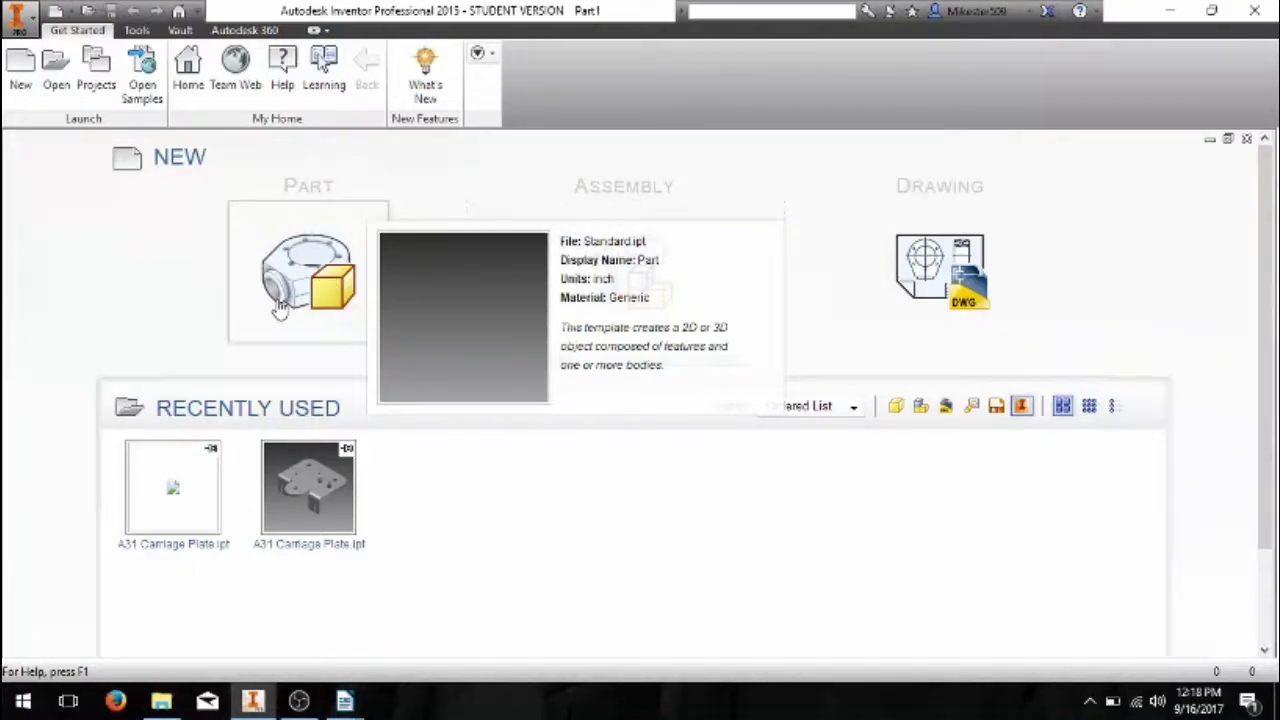
{"action": "left_click", "coordinate": [30, 16]}
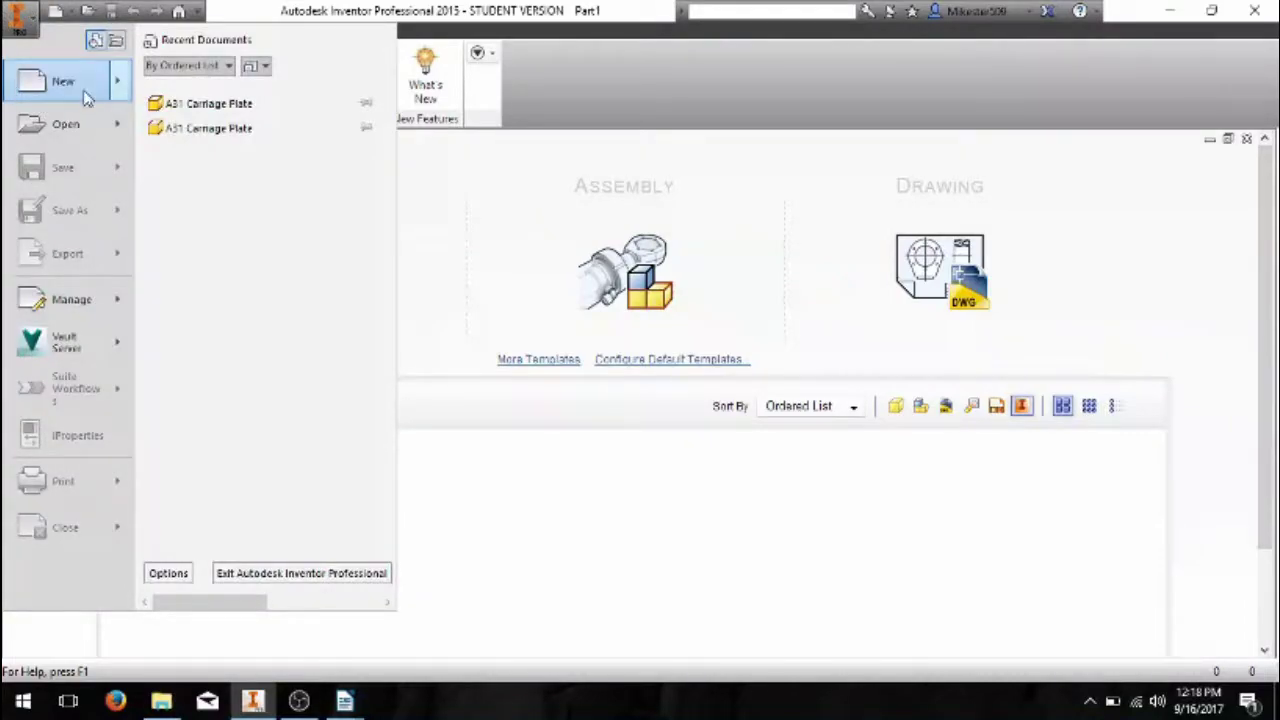
Create a test part from New > Part, then close the Part2 tab.
{"action": "mouse_move", "coordinate": [122, 80]}
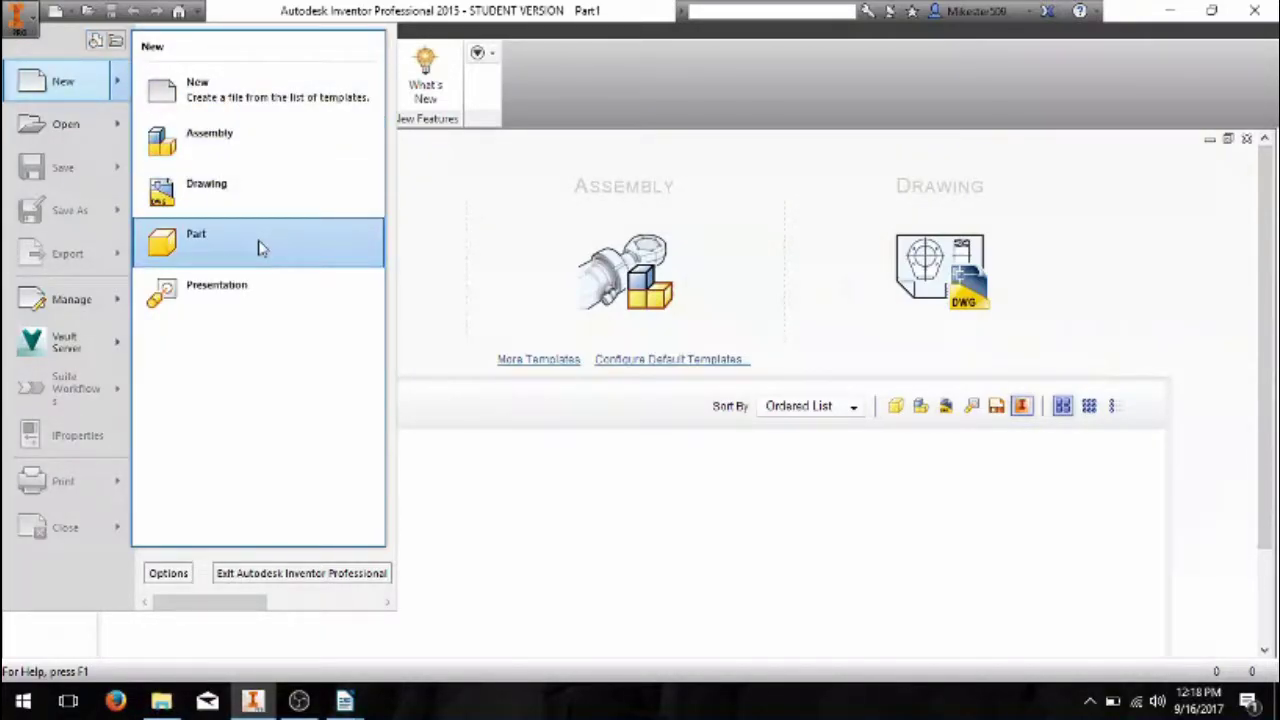
{"action": "left_click", "coordinate": [260, 248]}
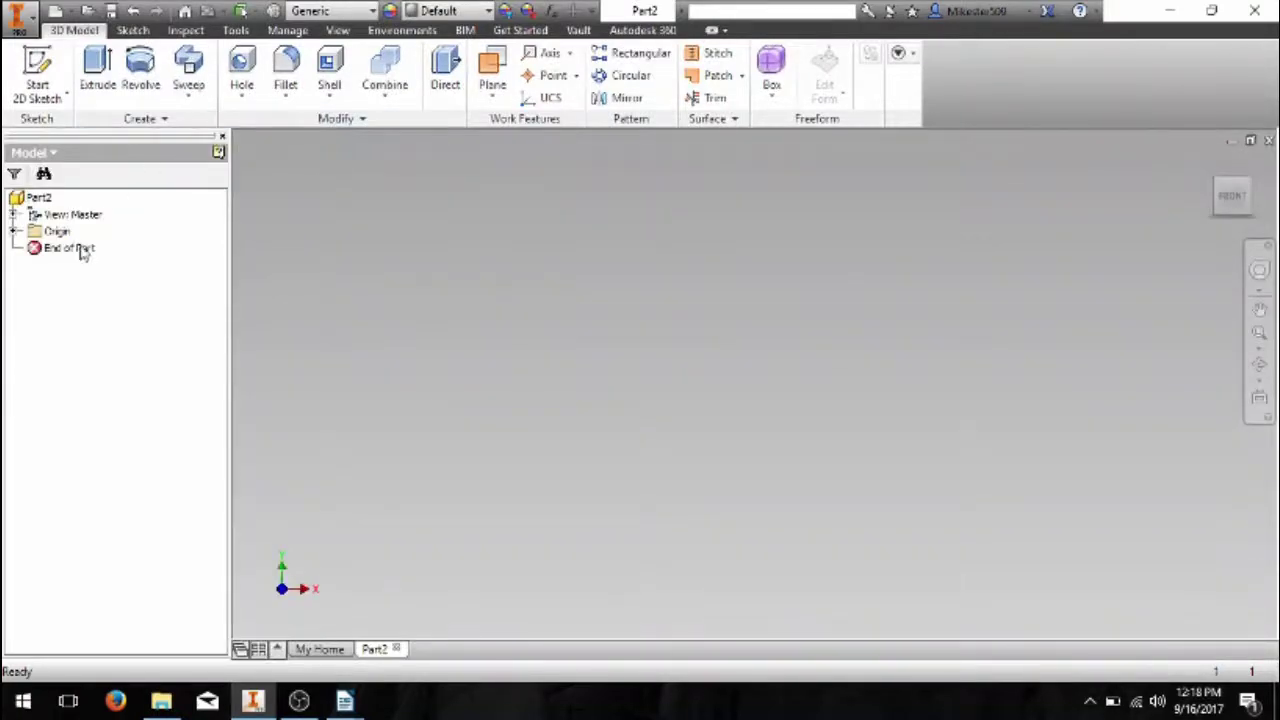
{"action": "left_click", "coordinate": [396, 650]}
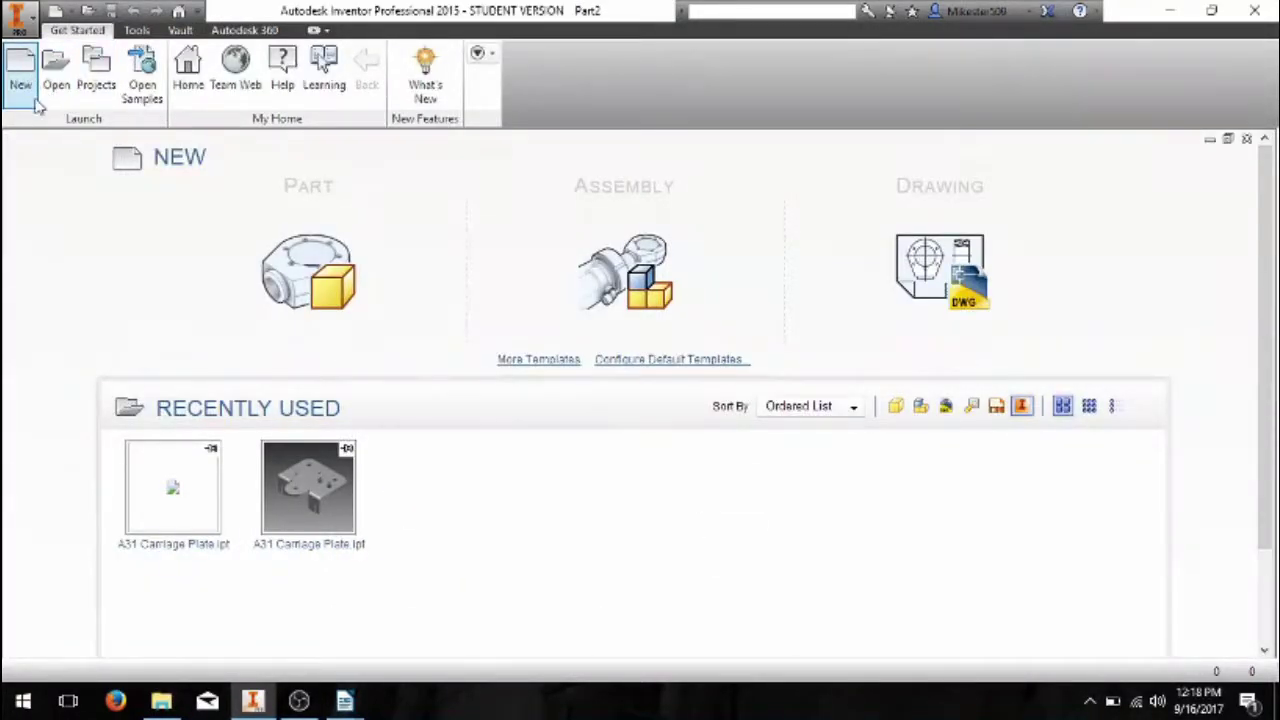
Start the new part Part3 from the Metric Standard (mm).ipt template.
{"action": "left_click", "coordinate": [20, 72]}
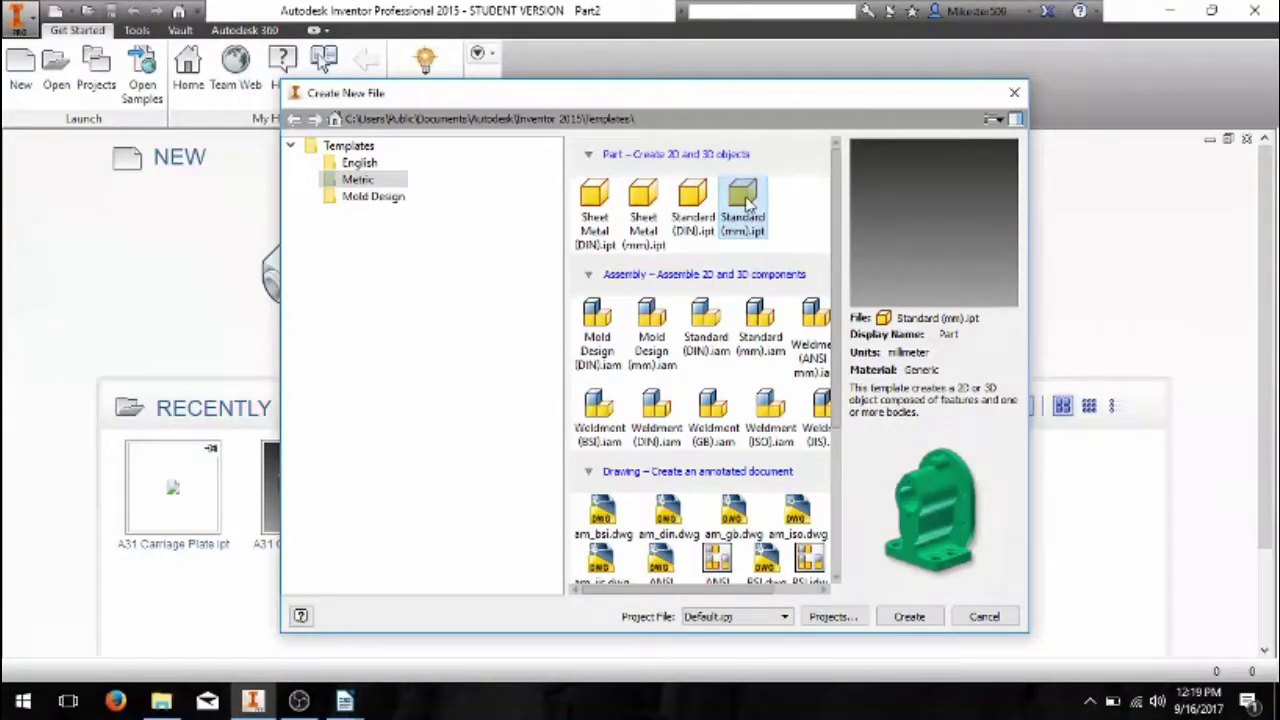
{"action": "double_click", "coordinate": [746, 204]}
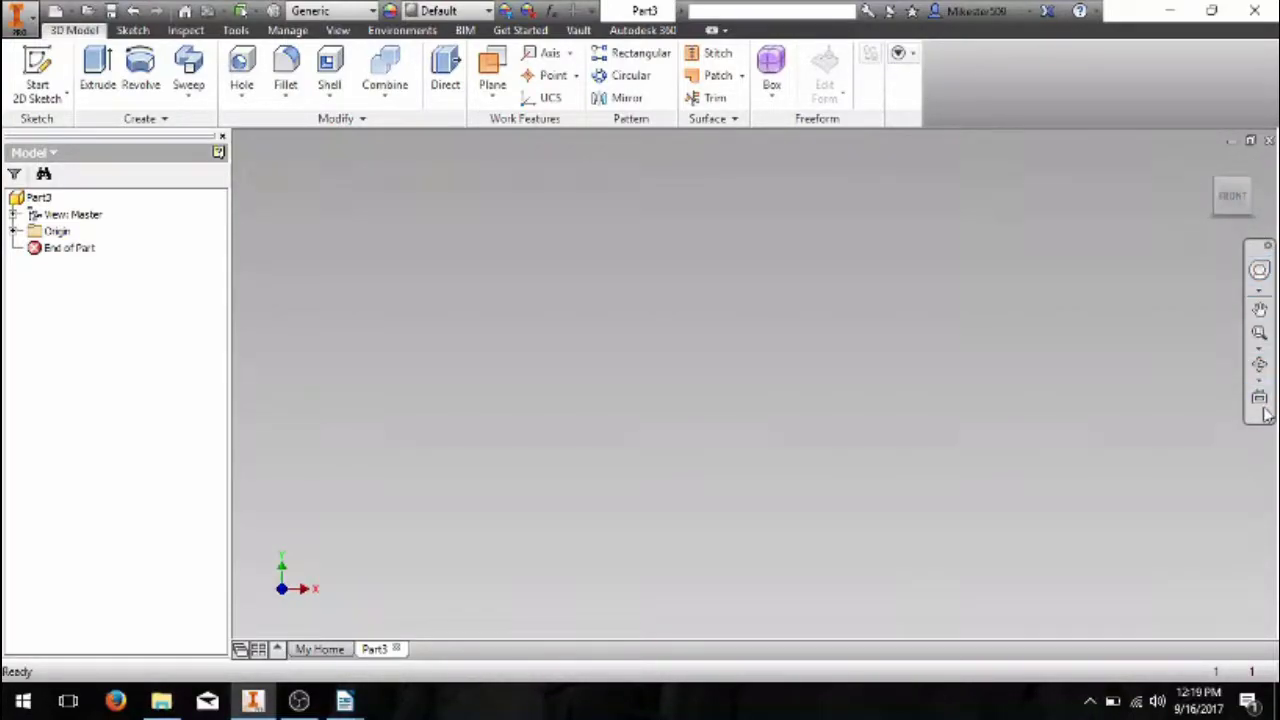
{"action": "left_click", "coordinate": [1260, 274]}
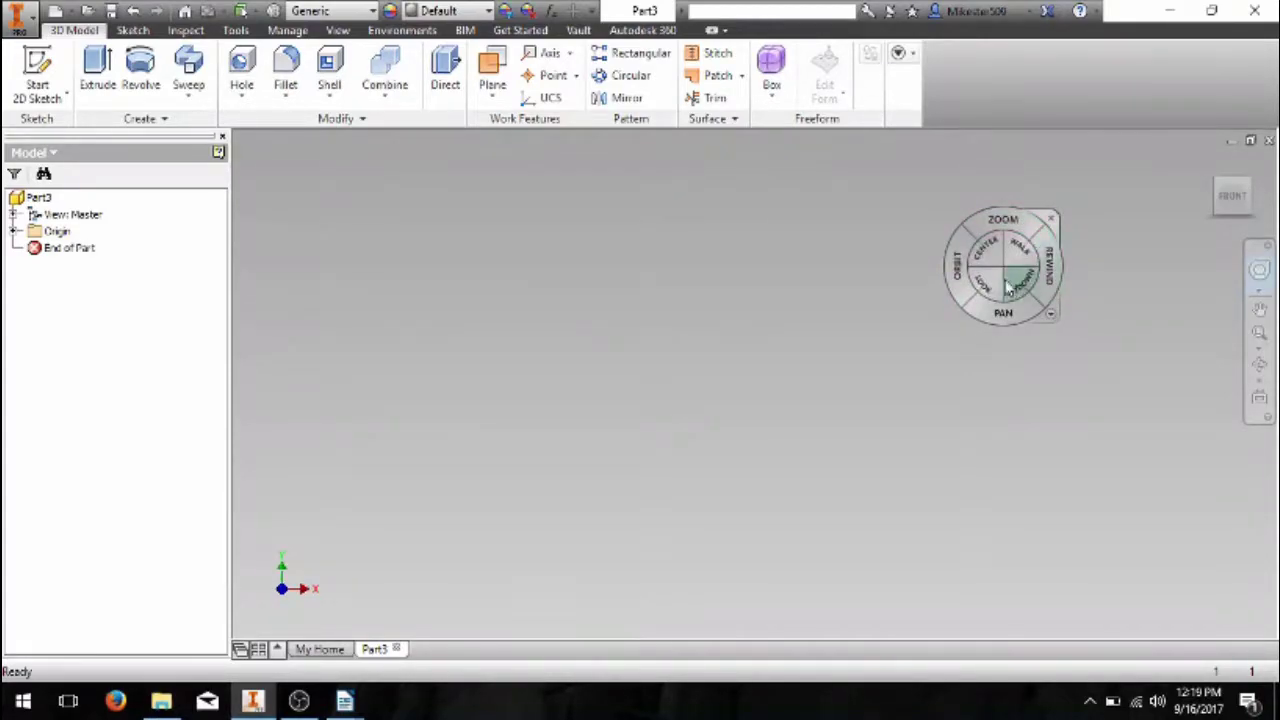
Zoom, orbit, pan and rewind the empty part's view with the SteeringWheels.
{"action": "left_click_drag", "start_coordinate": [1002, 220], "coordinate": [972, 190]}
{"action": "left_click_drag", "start_coordinate": [929, 235], "coordinate": [909, 350]}
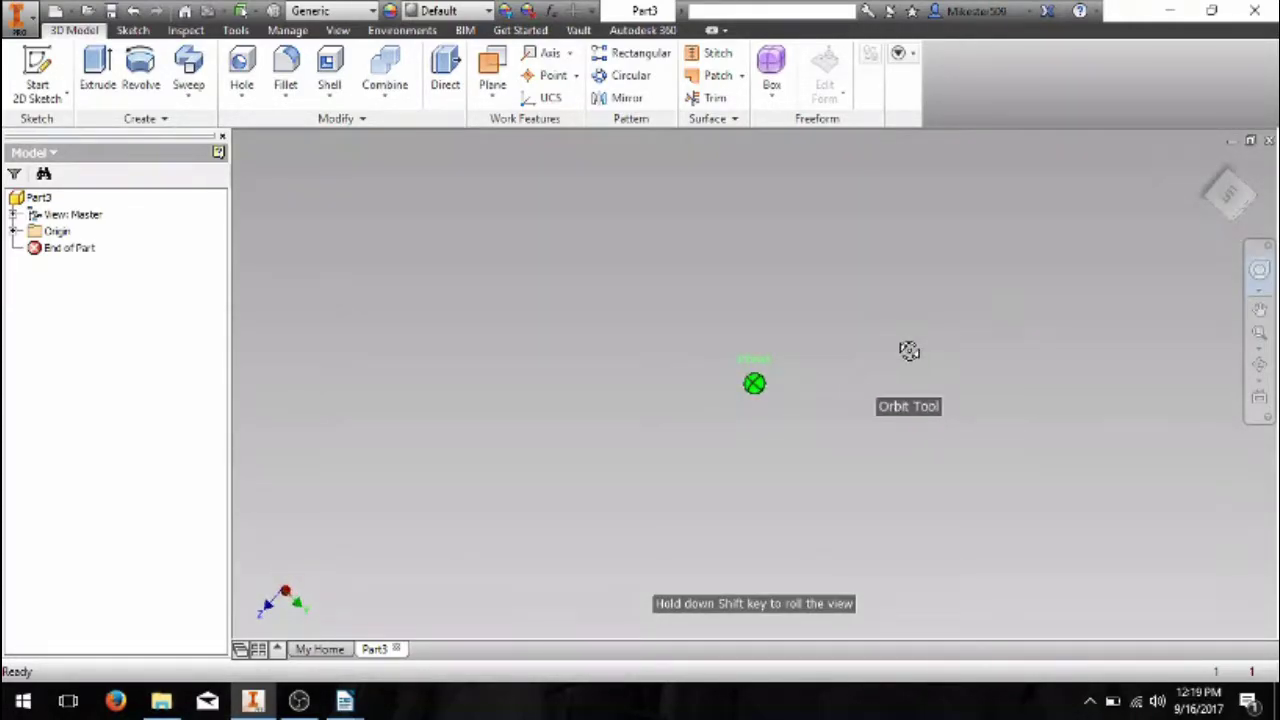
{"action": "left_click", "coordinate": [1259, 270]}
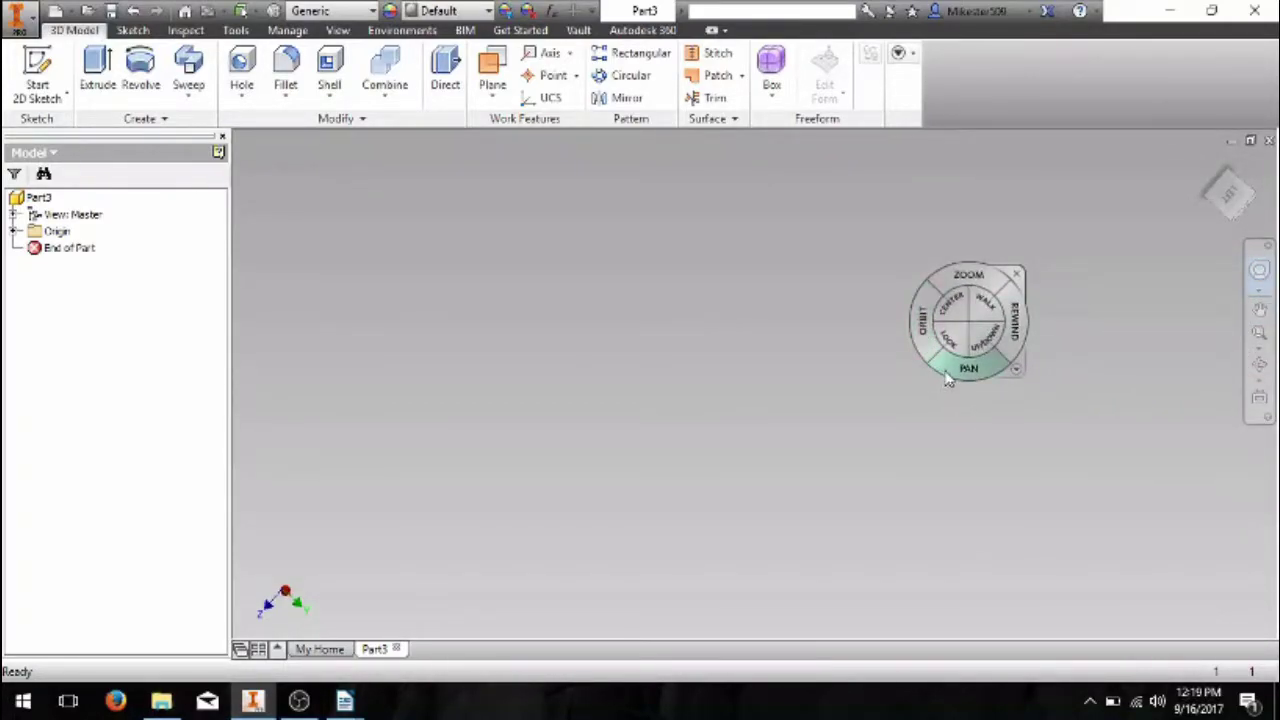
{"action": "left_click_drag", "start_coordinate": [948, 378], "coordinate": [640, 360]}
{"action": "key", "text": "Escape"}
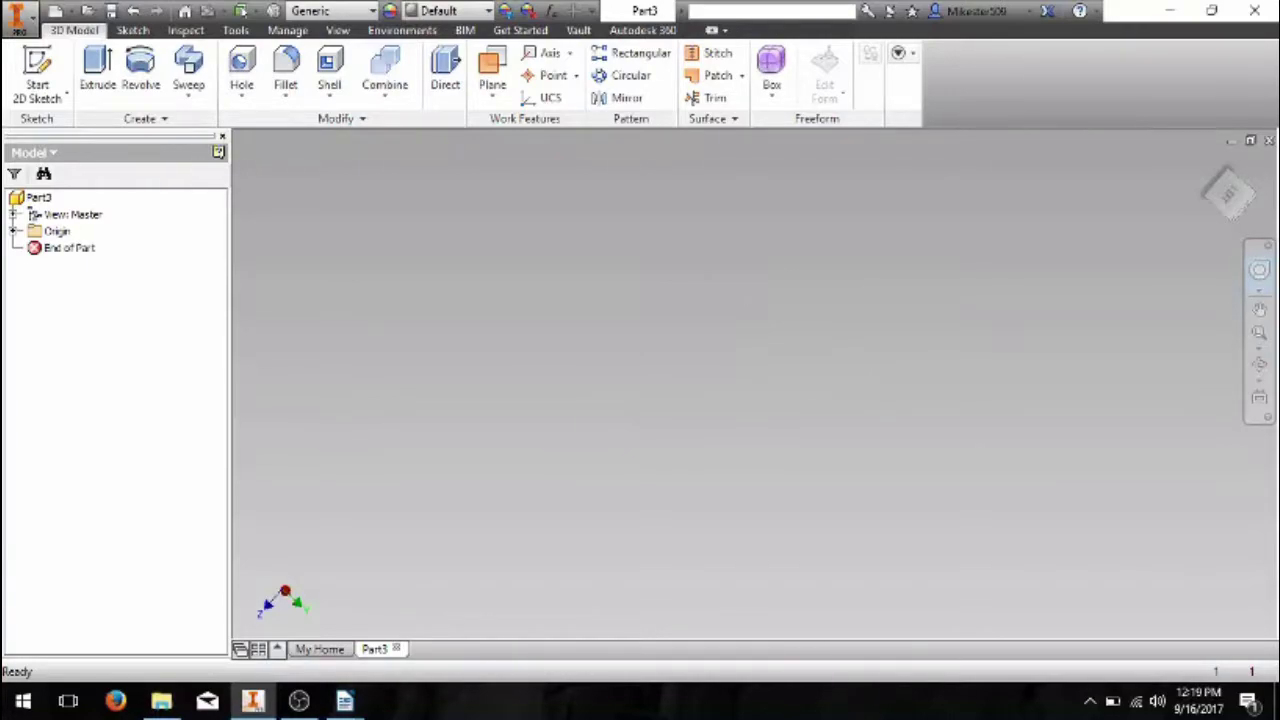
{"action": "left_click_drag", "start_coordinate": [815, 327], "coordinate": [855, 330]}
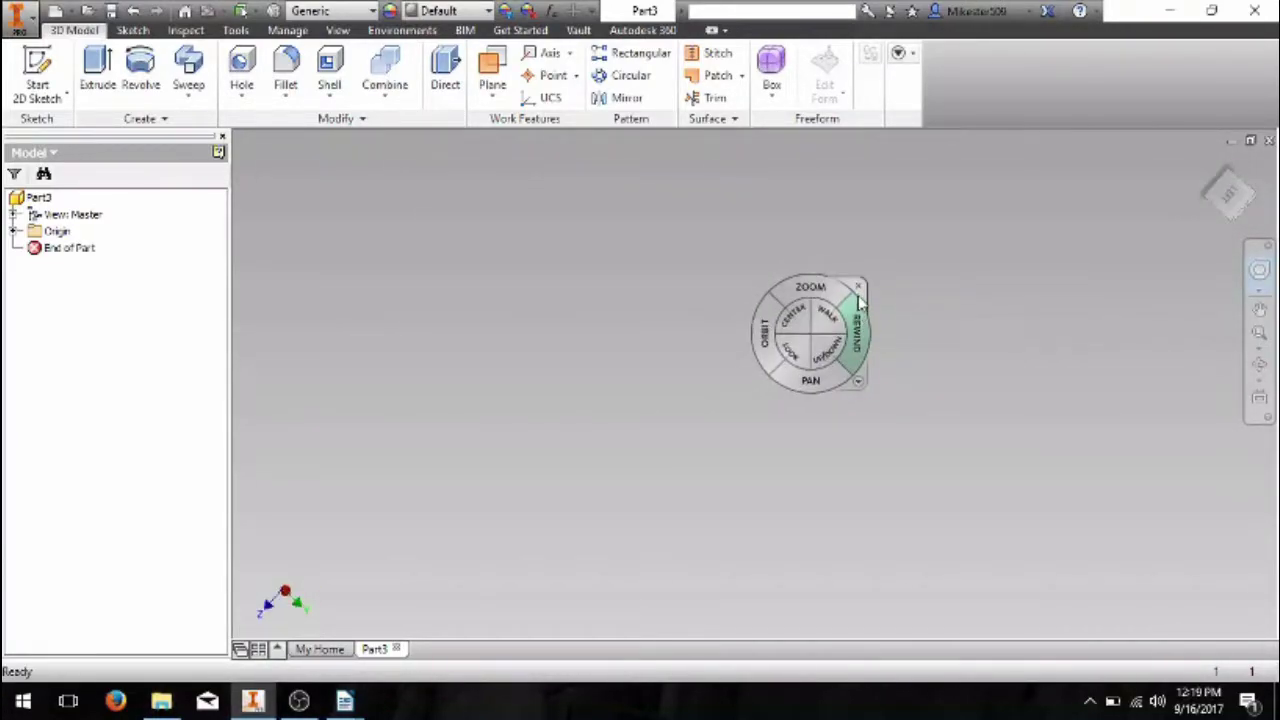
{"action": "left_click", "coordinate": [858, 290]}
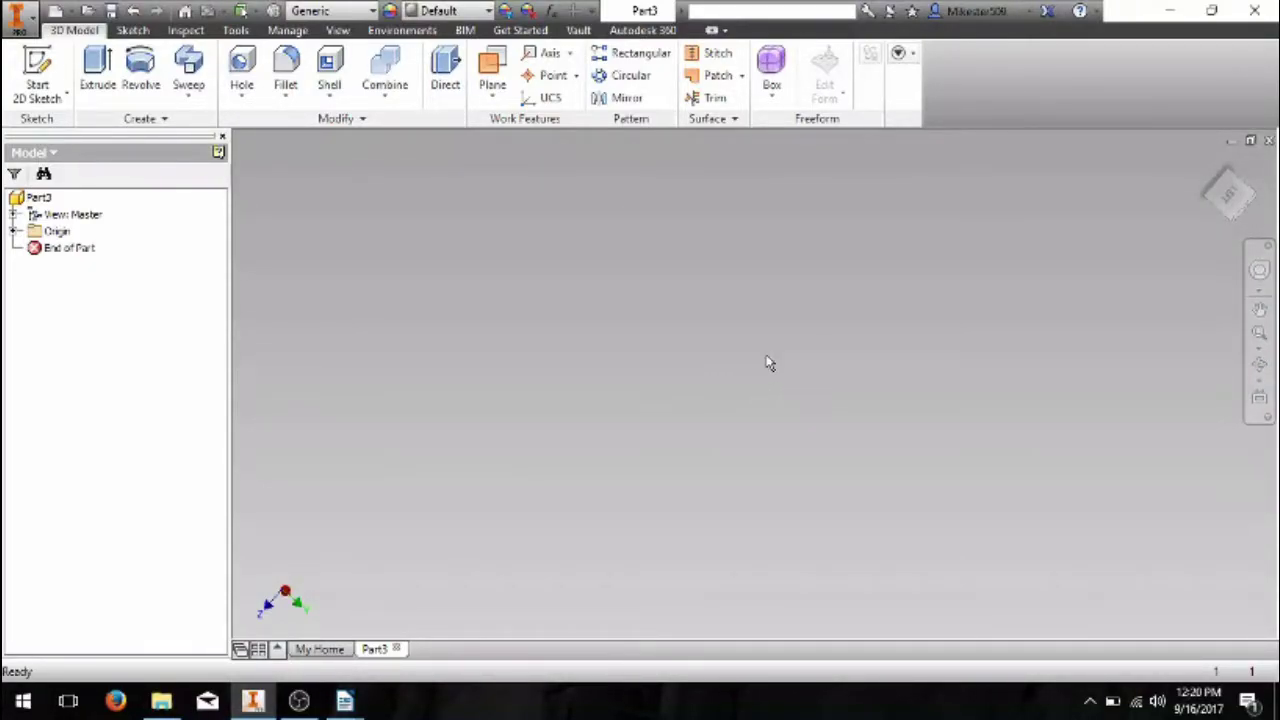
Pan with F2, then free-orbit the view to a new angle with F4.
{"action": "key", "text": "F2"}
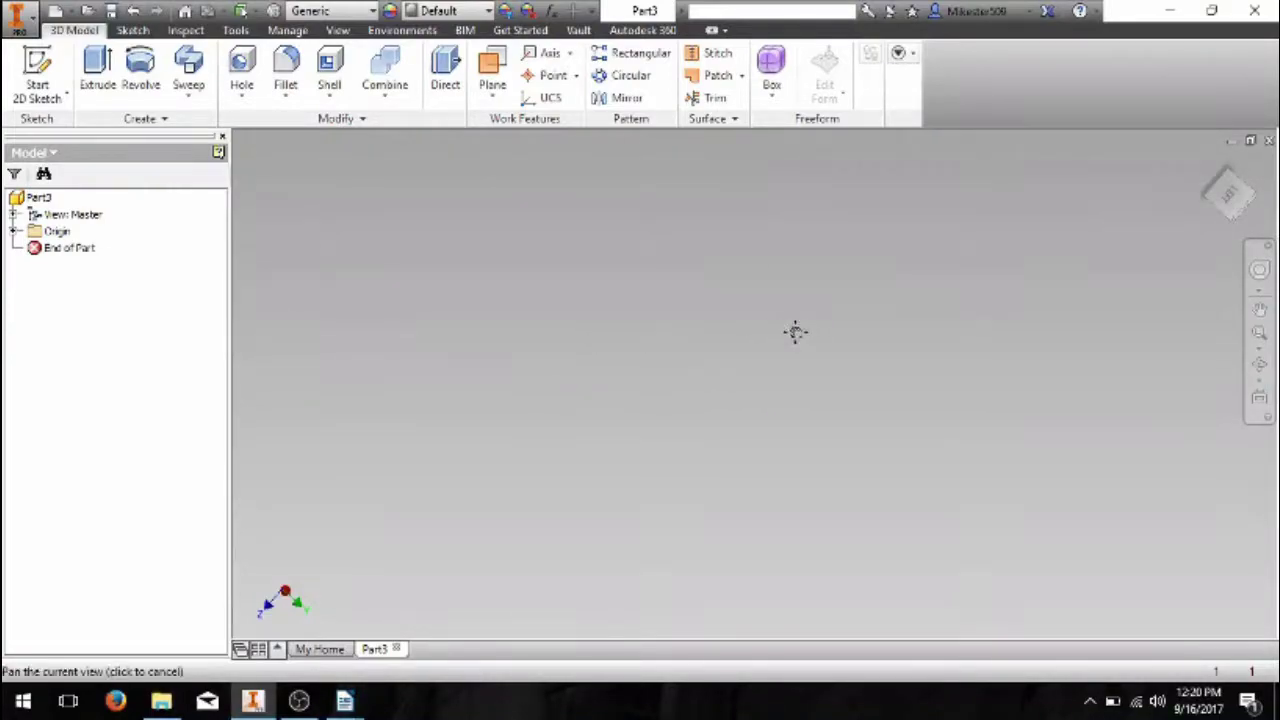
{"action": "key", "text": "Escape"}
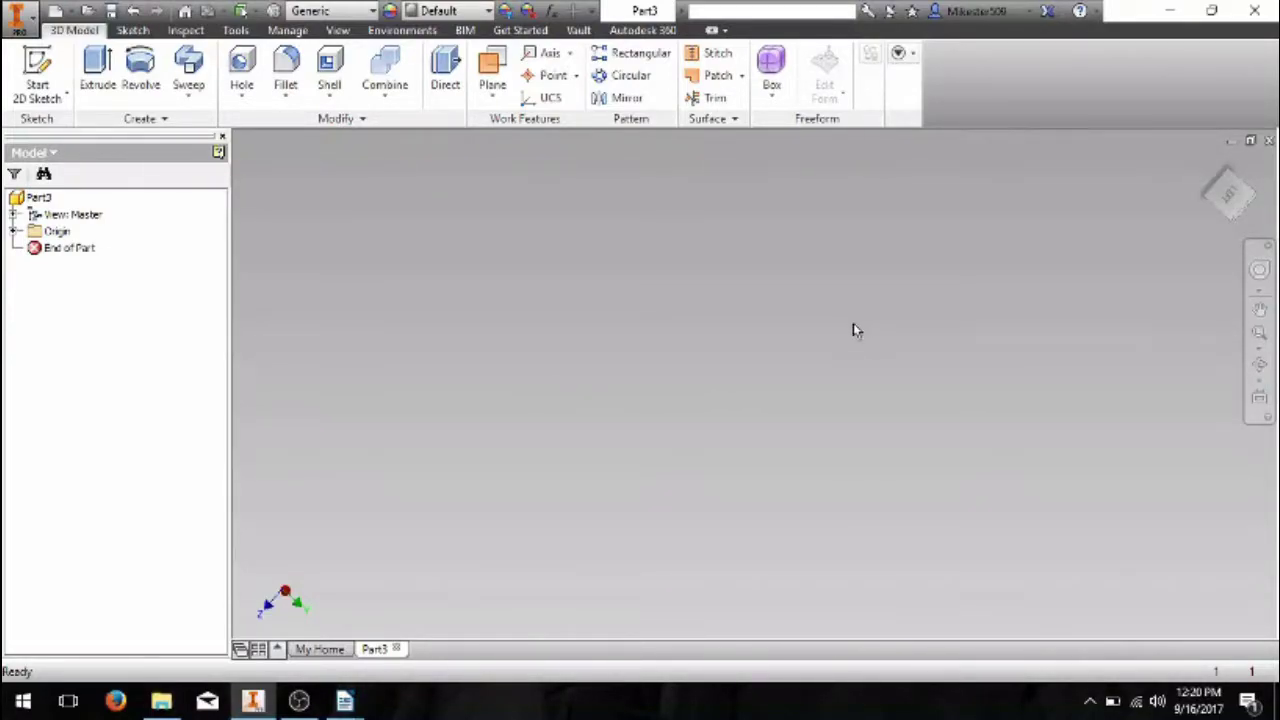
{"action": "key", "text": "F4"}
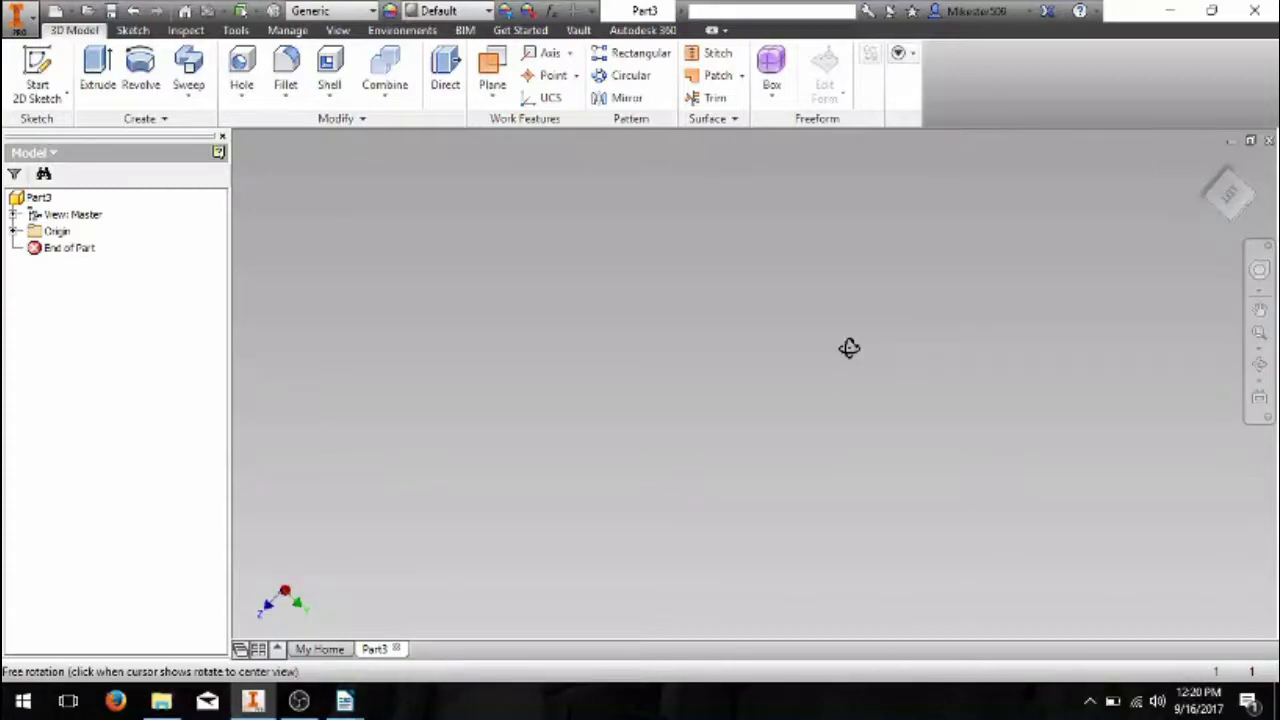
{"action": "left_click_drag", "start_coordinate": [849, 346], "coordinate": [894, 414]}
{"action": "key", "text": "F4"}
{"action": "left_click_drag", "start_coordinate": [737, 226], "coordinate": [737, 289]}
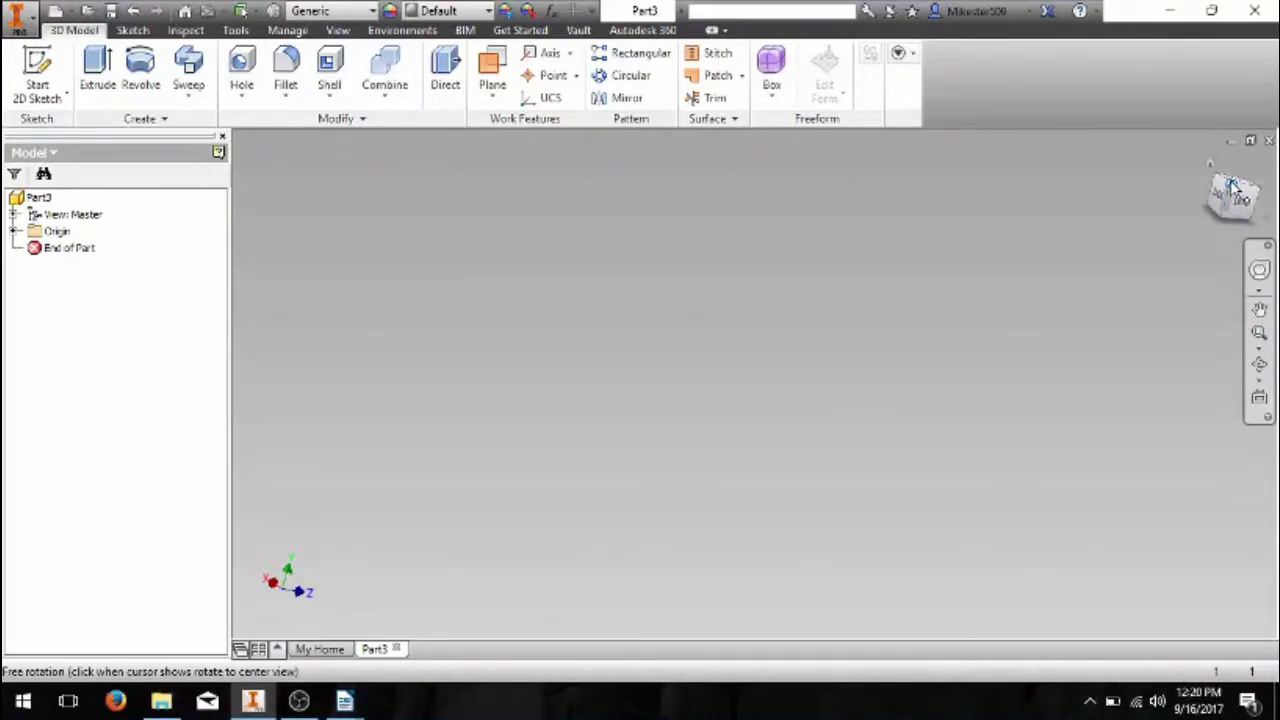
Cycle the ViewCube through Right, Top, Front and corner views, ending at the Home isometric view.
{"action": "left_click_drag", "start_coordinate": [1233, 188], "coordinate": [1086, 309]}
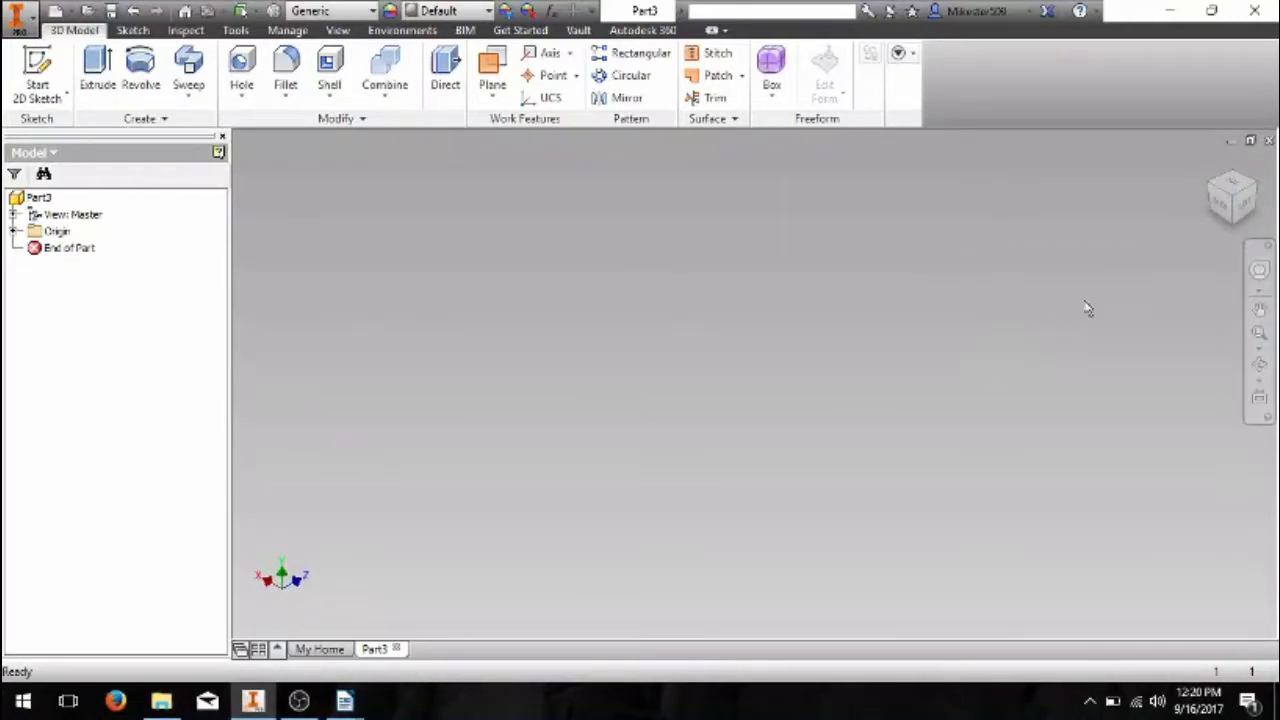
{"action": "left_click", "coordinate": [1221, 205]}
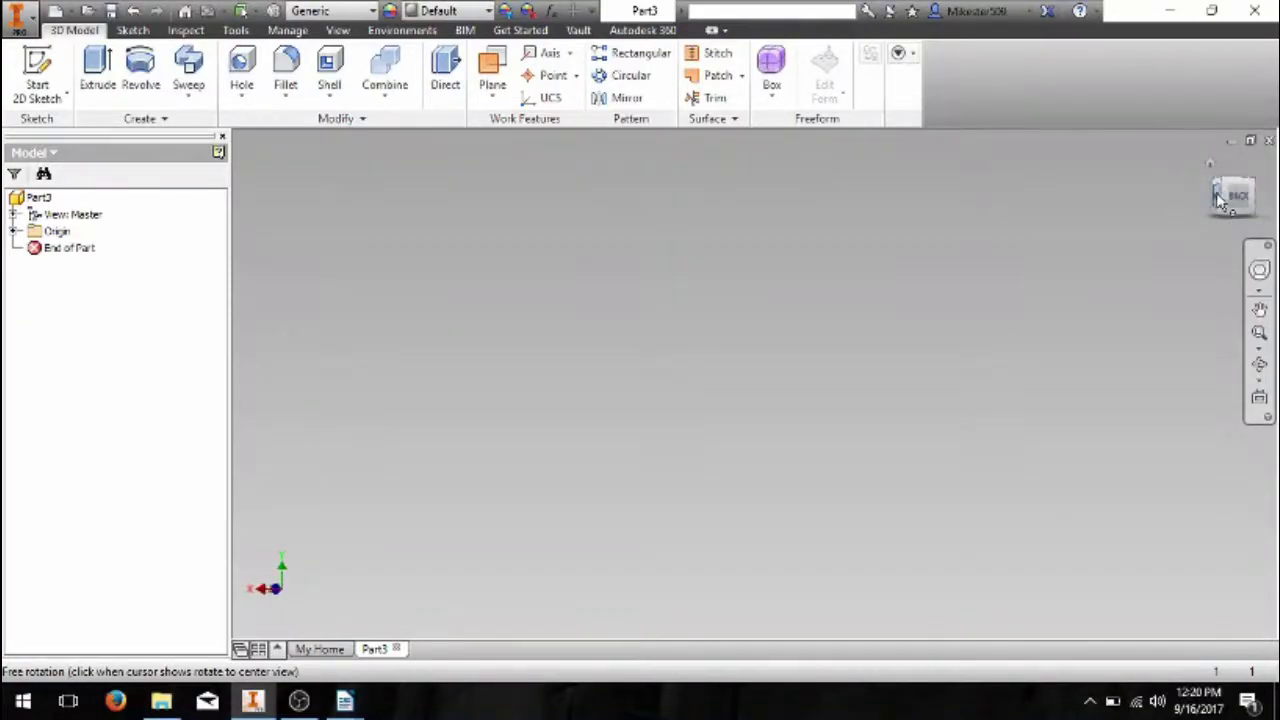
{"action": "left_click", "coordinate": [1218, 200]}
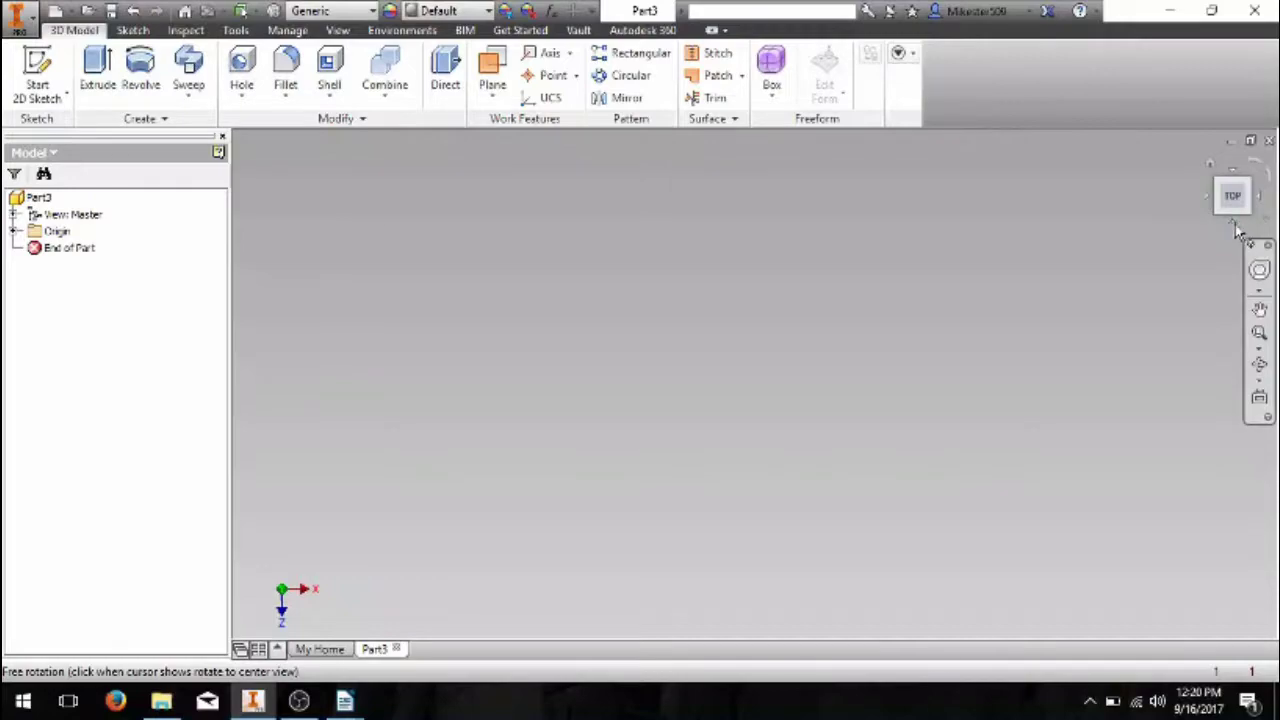
{"action": "left_click", "coordinate": [1244, 226]}
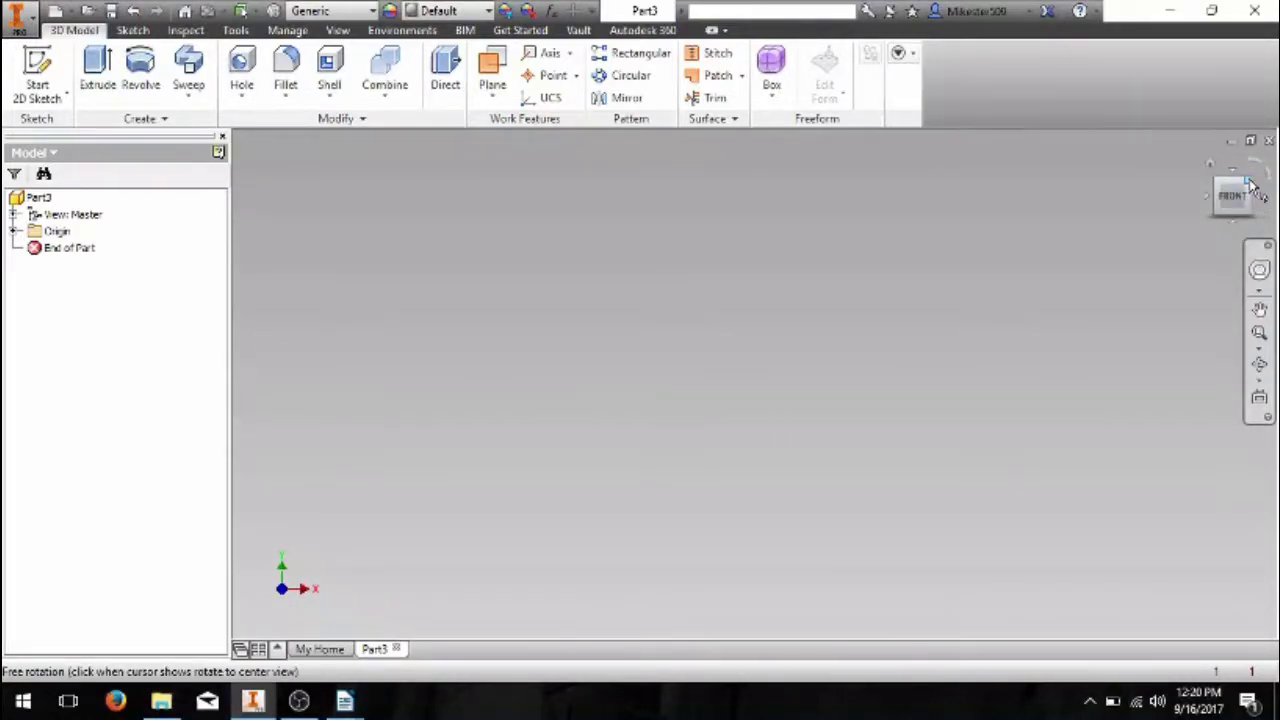
{"action": "left_click", "coordinate": [1250, 185]}
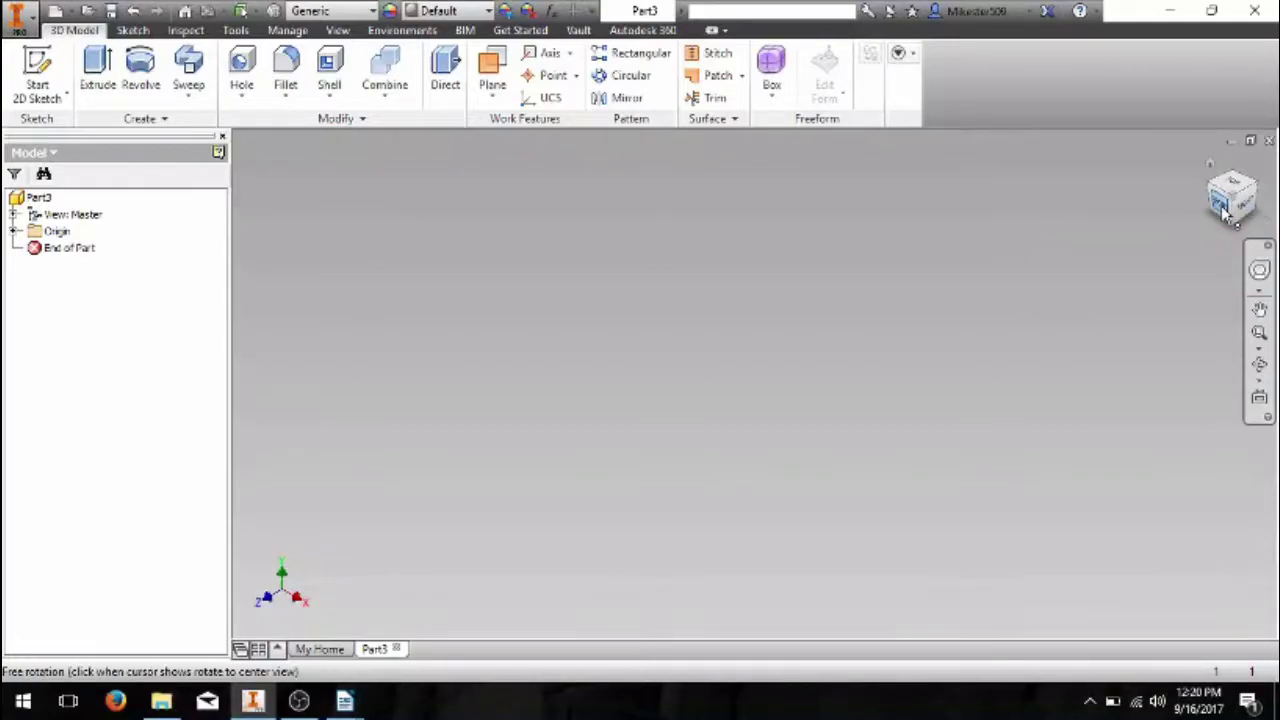
{"action": "left_click", "coordinate": [1224, 208]}
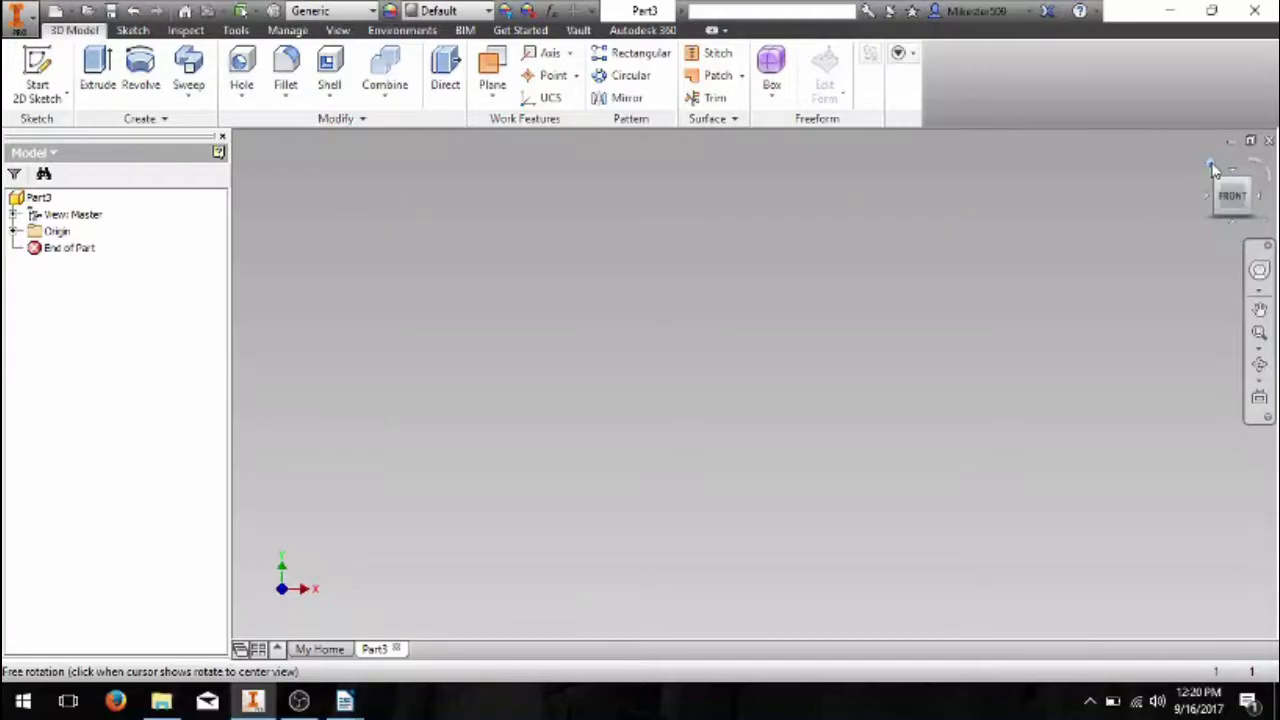
{"action": "left_click", "coordinate": [1211, 167]}
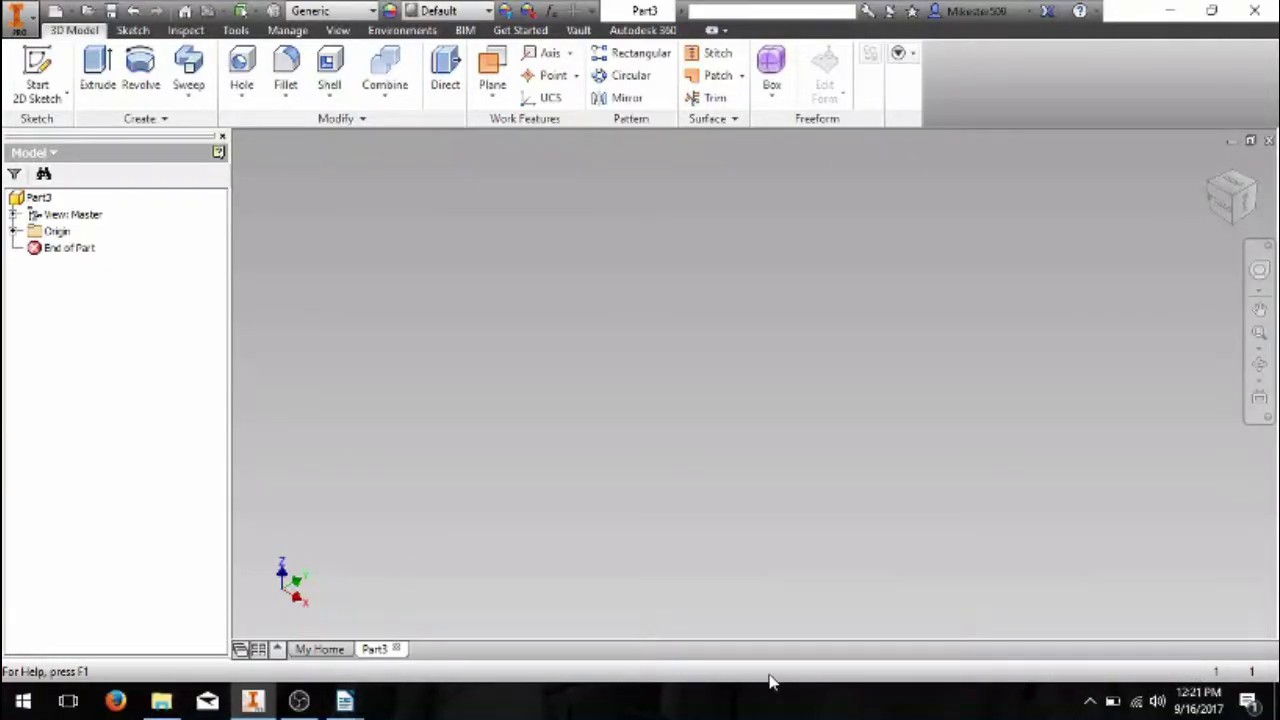
{"action": "mouse_move", "coordinate": [383, 660]}
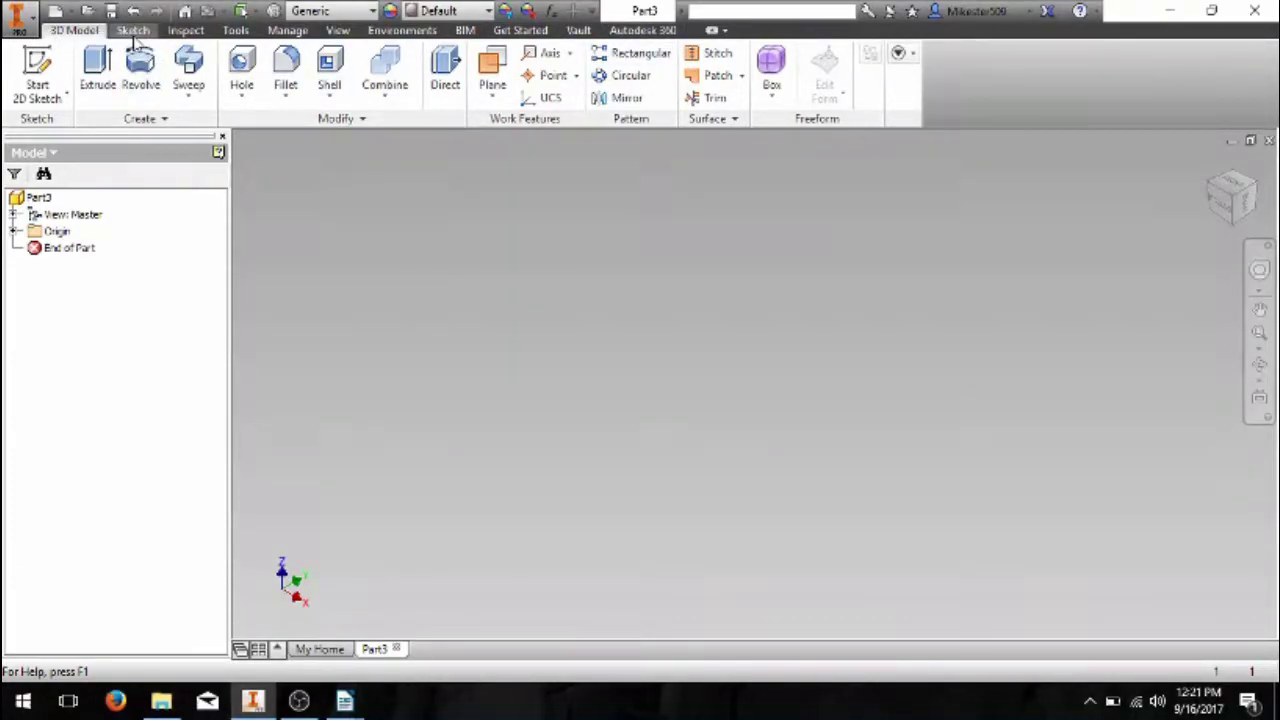
Return to the 3D Model ribbon tab and open the application menu with Save options.
{"action": "scroll", "coordinate": [175, 33], "scroll_direction": "down", "scroll_amount": 3}
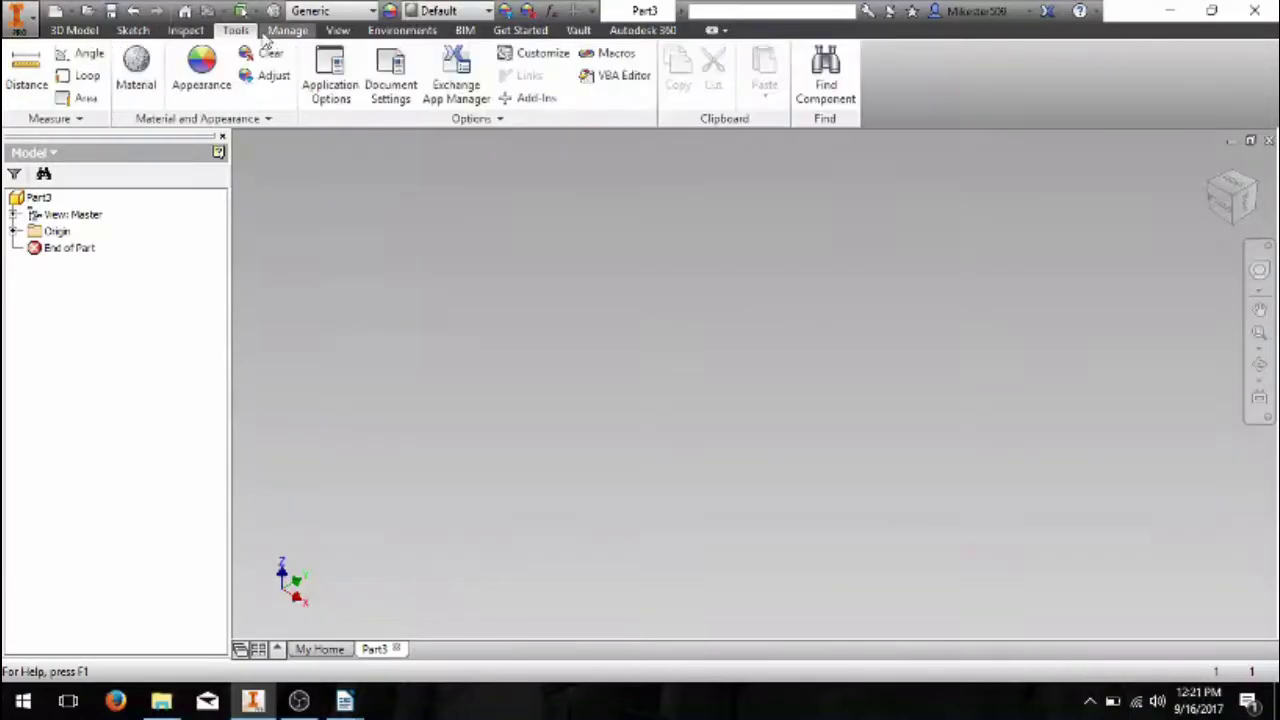
{"action": "scroll", "coordinate": [350, 35], "scroll_direction": "down", "scroll_amount": 2}
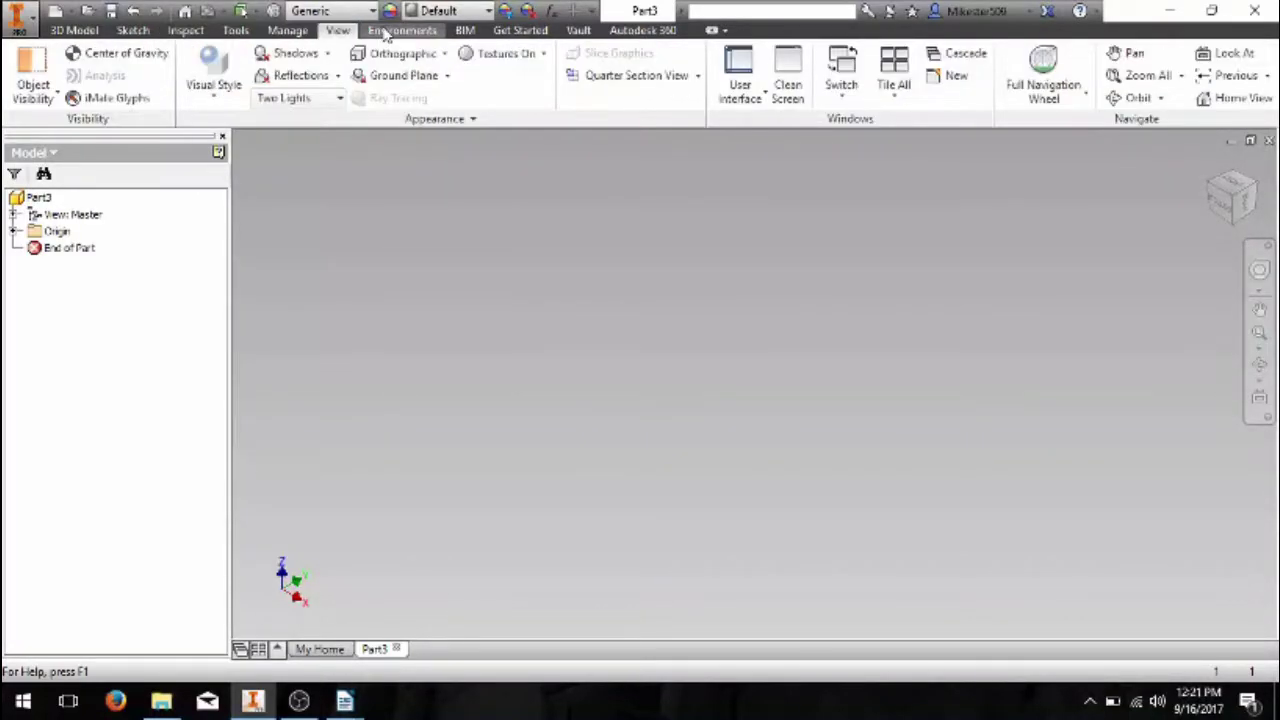
{"action": "scroll", "coordinate": [385, 33], "scroll_direction": "down", "scroll_amount": 1}
{"action": "scroll", "coordinate": [520, 36], "scroll_direction": "down", "scroll_amount": 1}
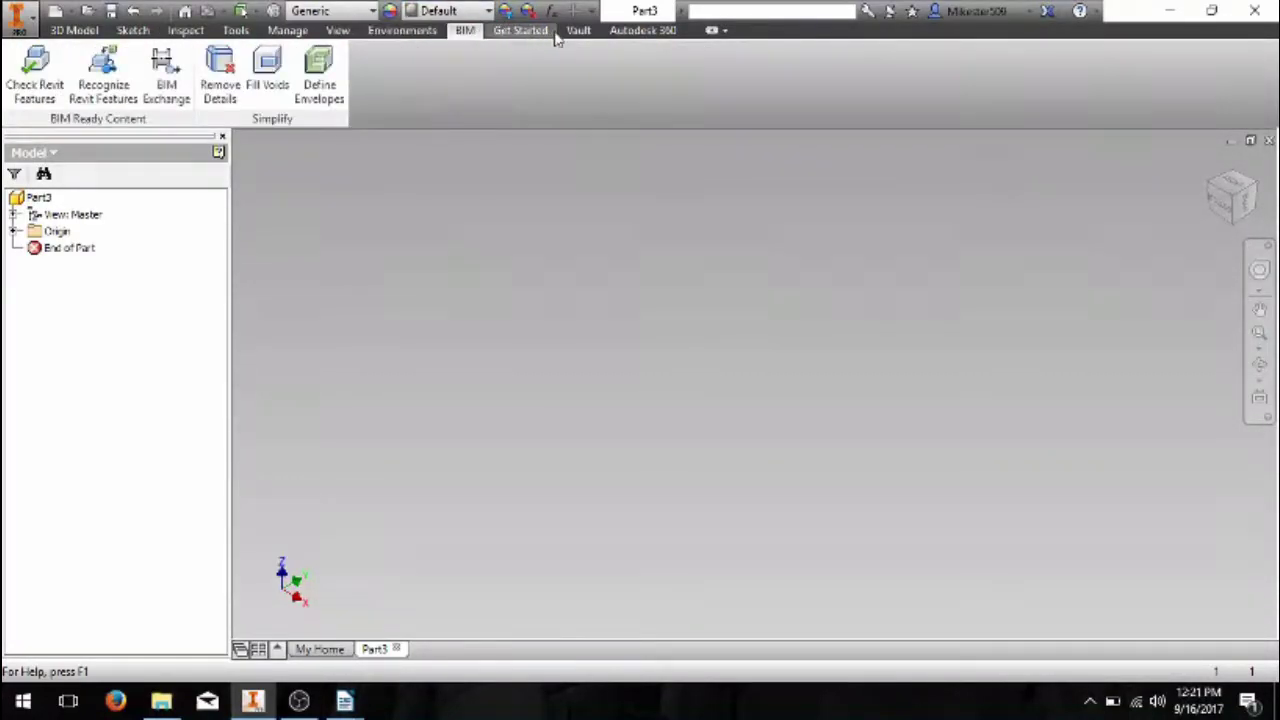
{"action": "left_click", "coordinate": [74, 30]}
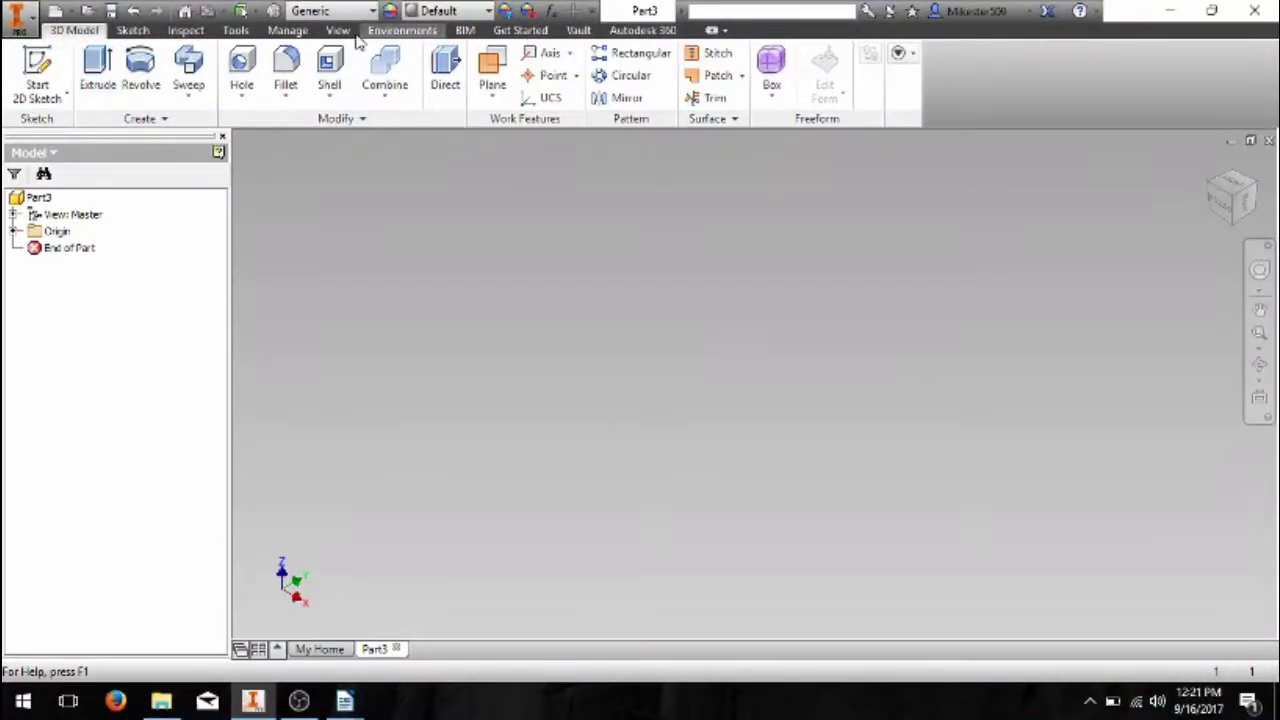
{"action": "left_click", "coordinate": [38, 14]}
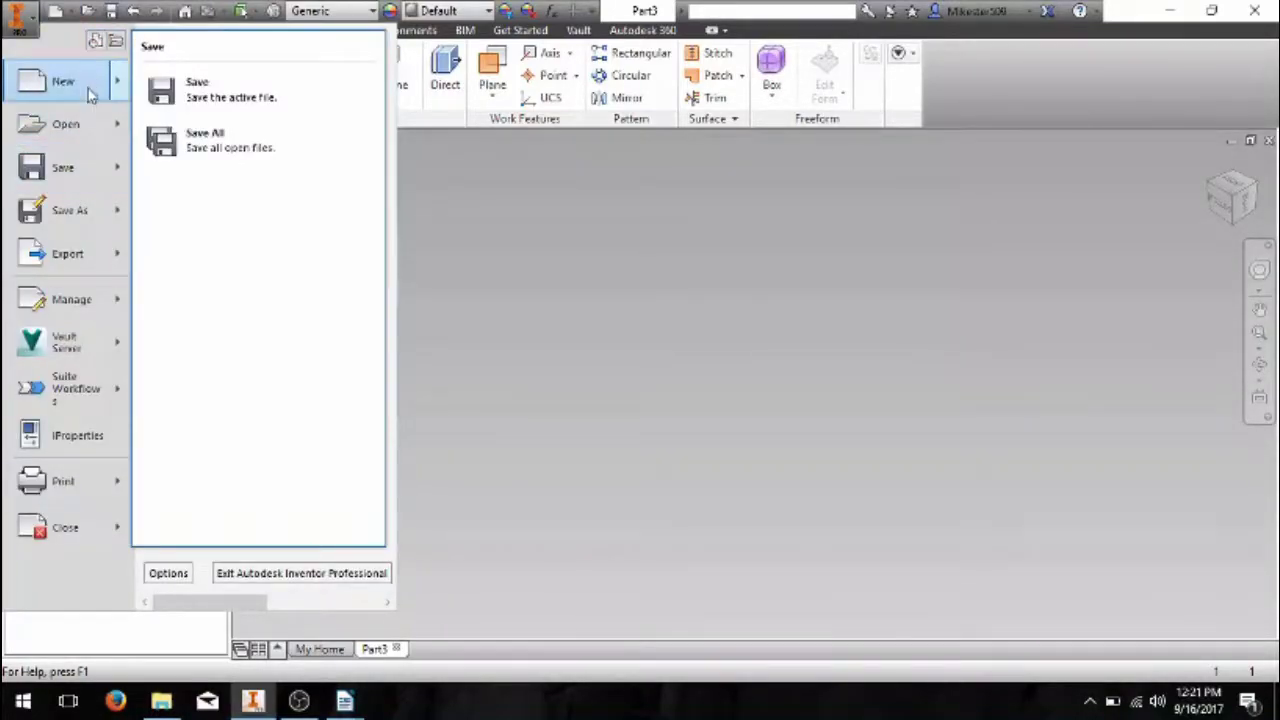
{"action": "mouse_move", "coordinate": [75, 92]}
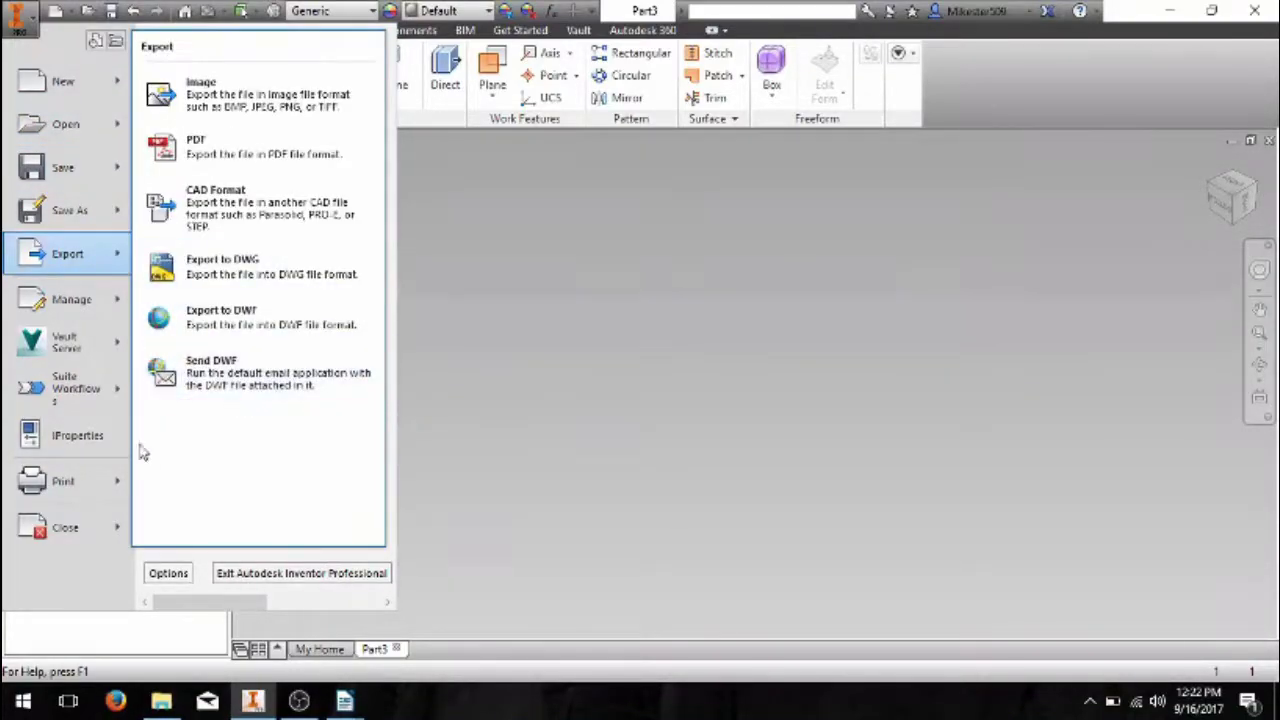
{"action": "mouse_move", "coordinate": [85, 497]}
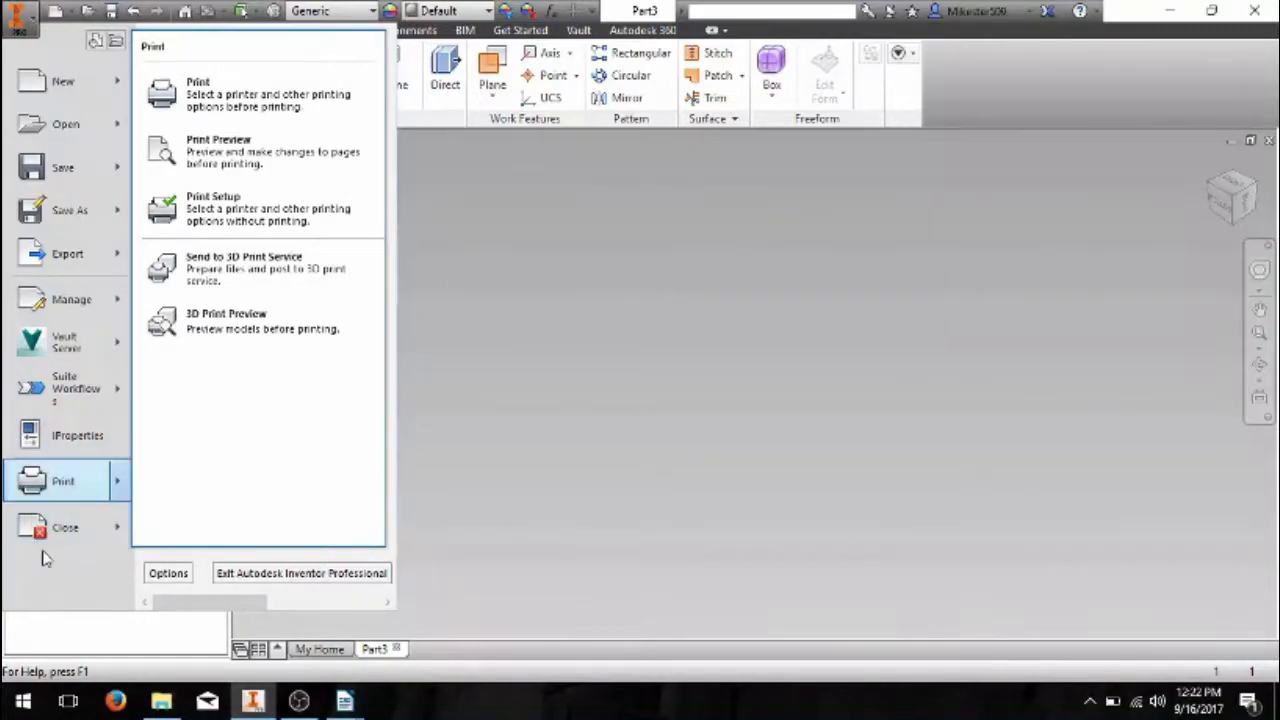
{"action": "mouse_move", "coordinate": [60, 535]}
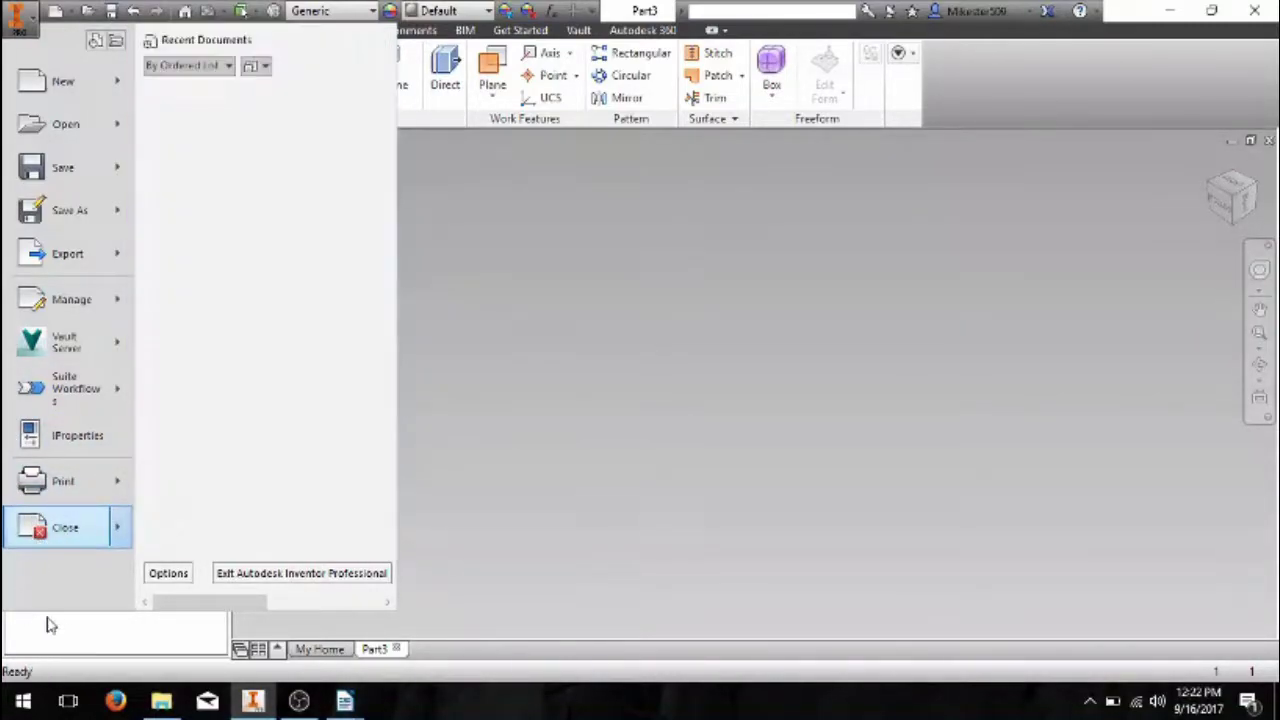
{"action": "left_click", "coordinate": [100, 642]}
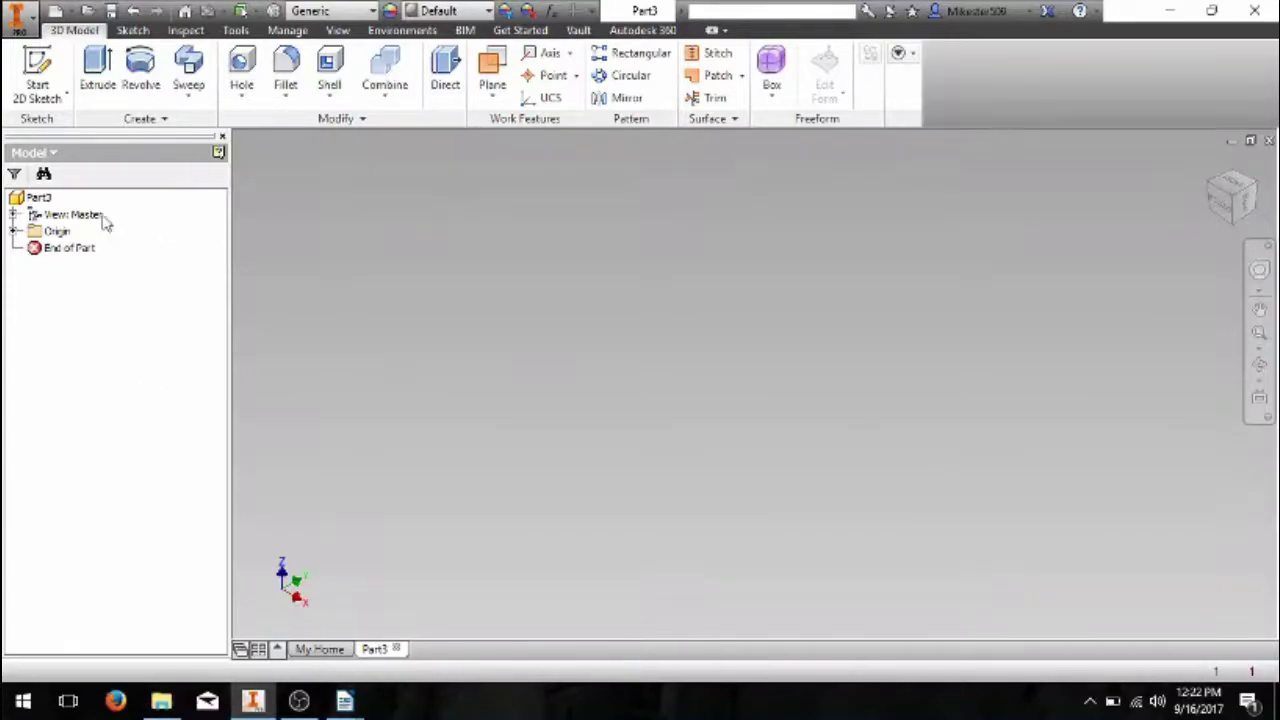
{"action": "left_click", "coordinate": [13, 231]}
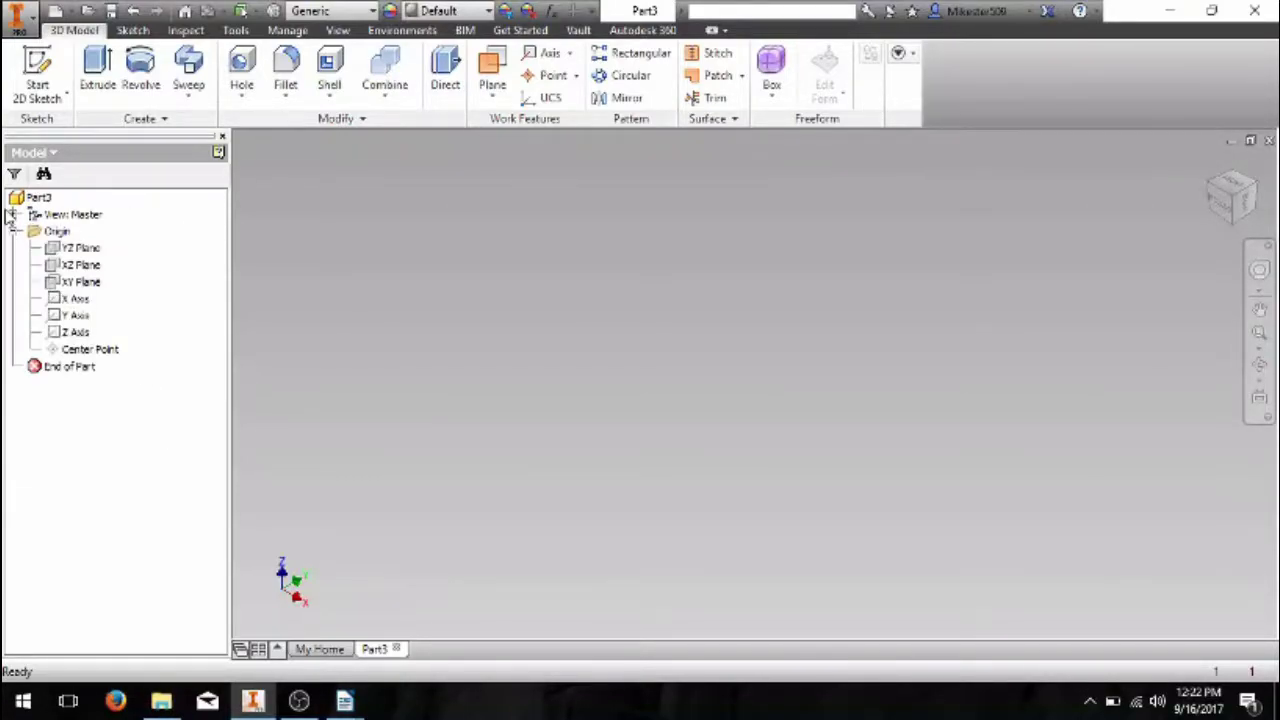
{"action": "left_click", "coordinate": [14, 214]}
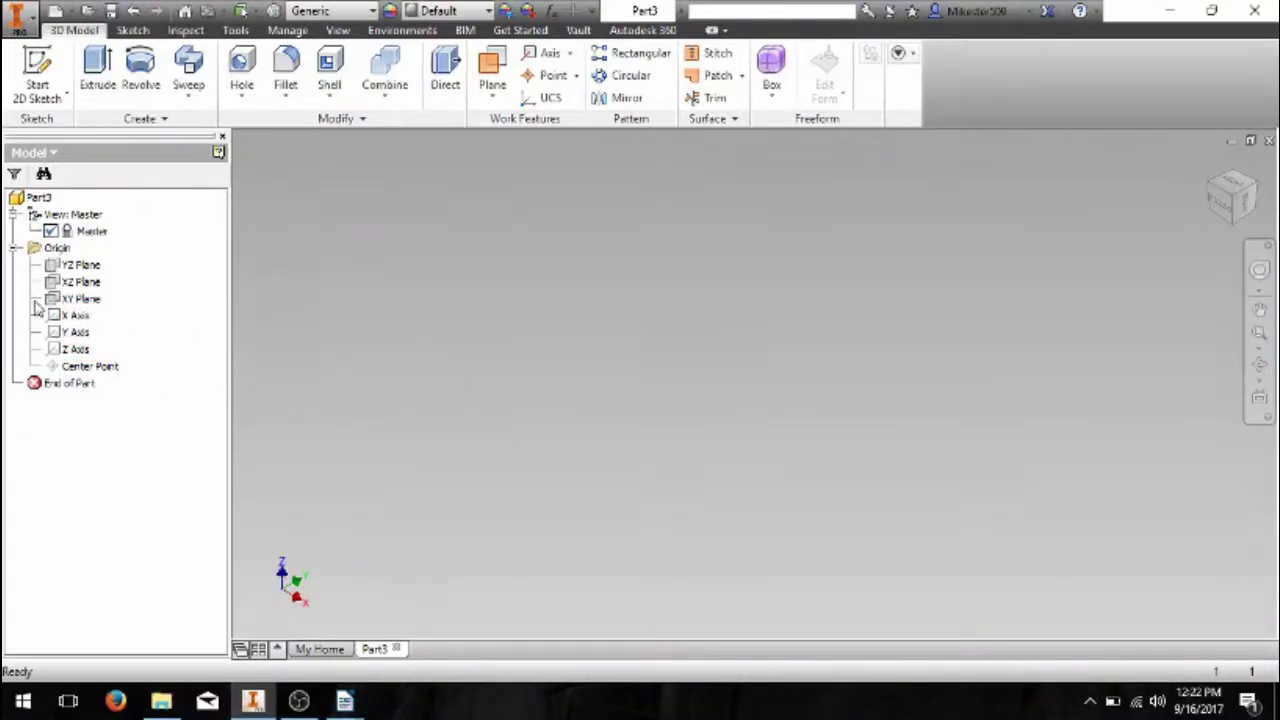
{"action": "left_click", "coordinate": [14, 249]}
{"action": "left_click", "coordinate": [13, 215]}
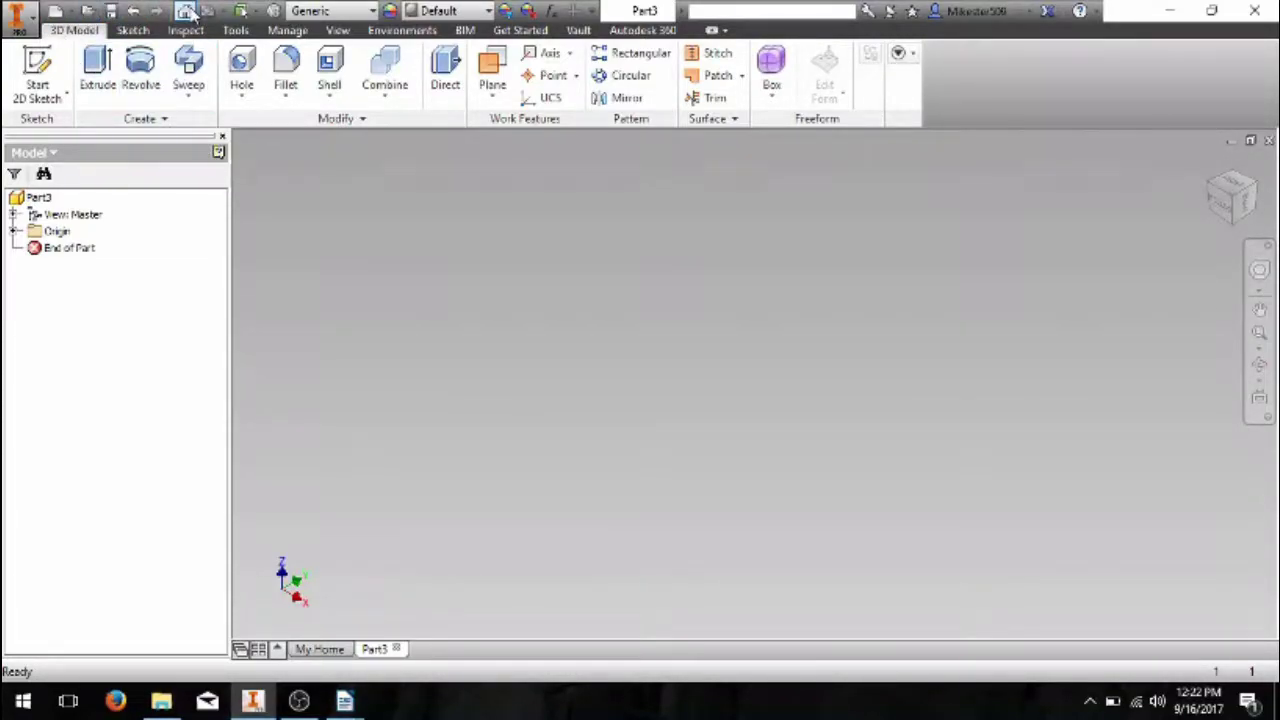
{"action": "left_click", "coordinate": [193, 10]}
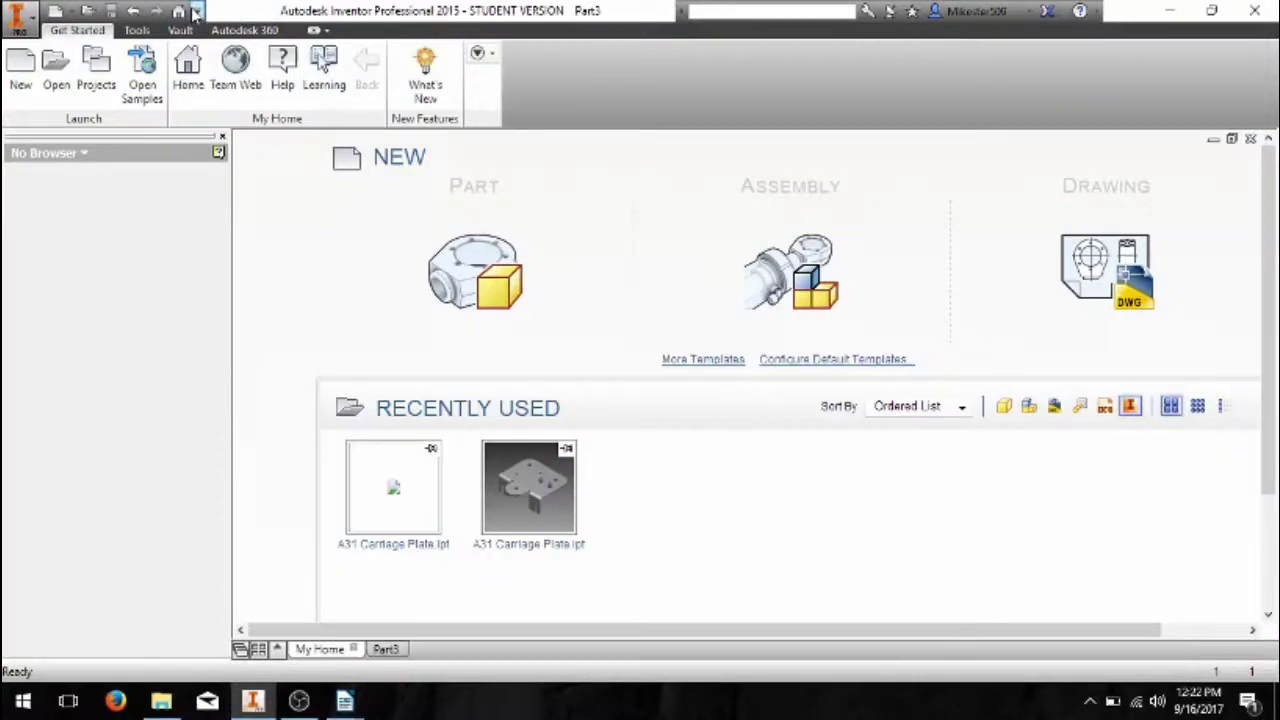
{"action": "left_click", "coordinate": [390, 650]}
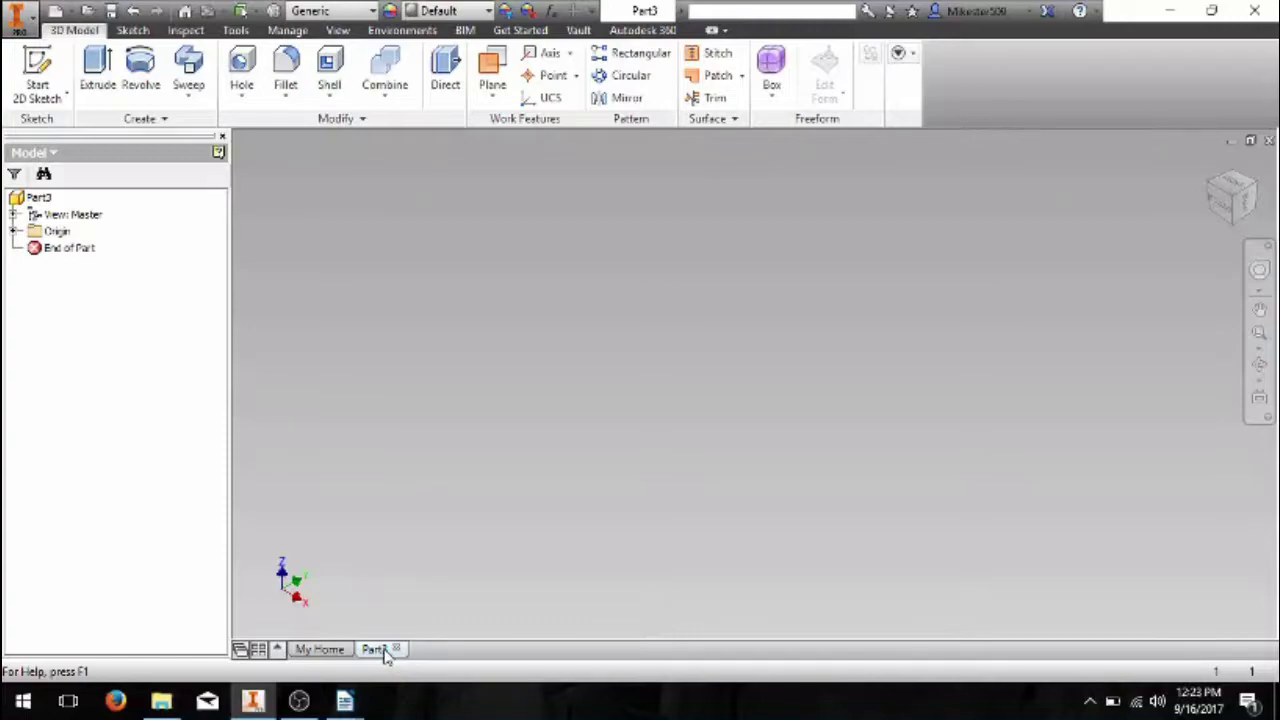
{"action": "mouse_move", "coordinate": [381, 640]}
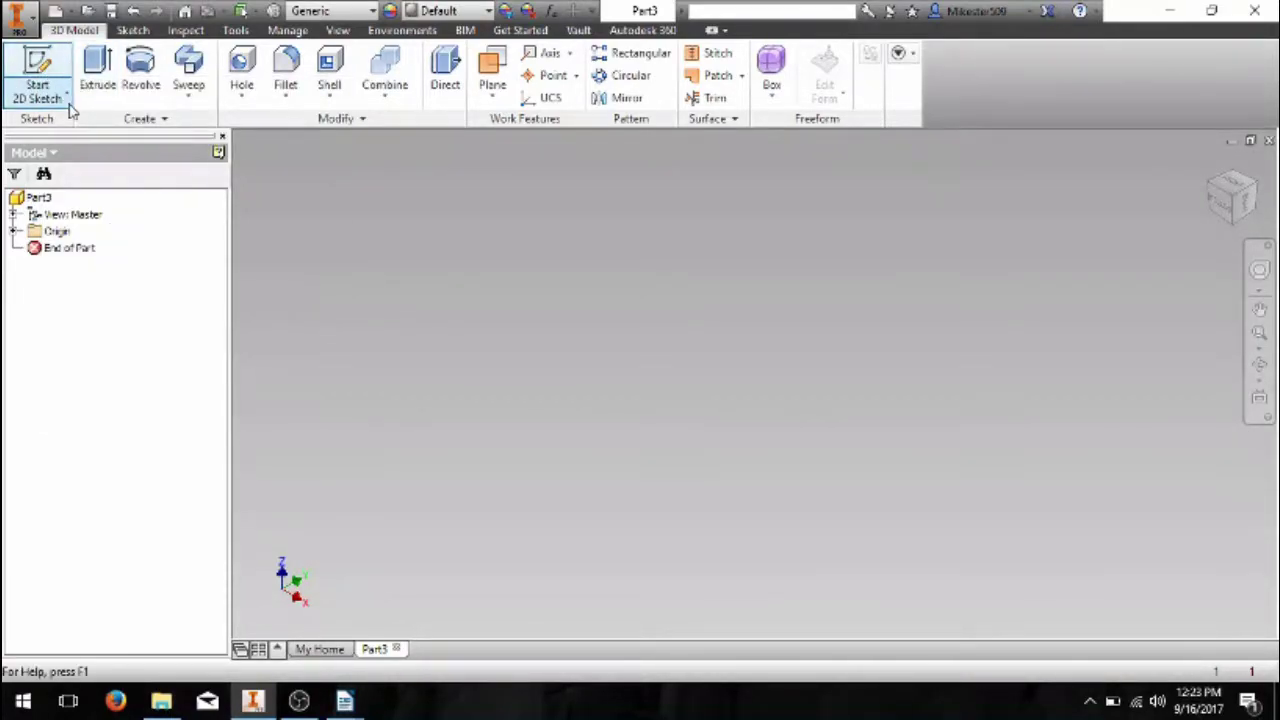
{"action": "left_click", "coordinate": [67, 98]}
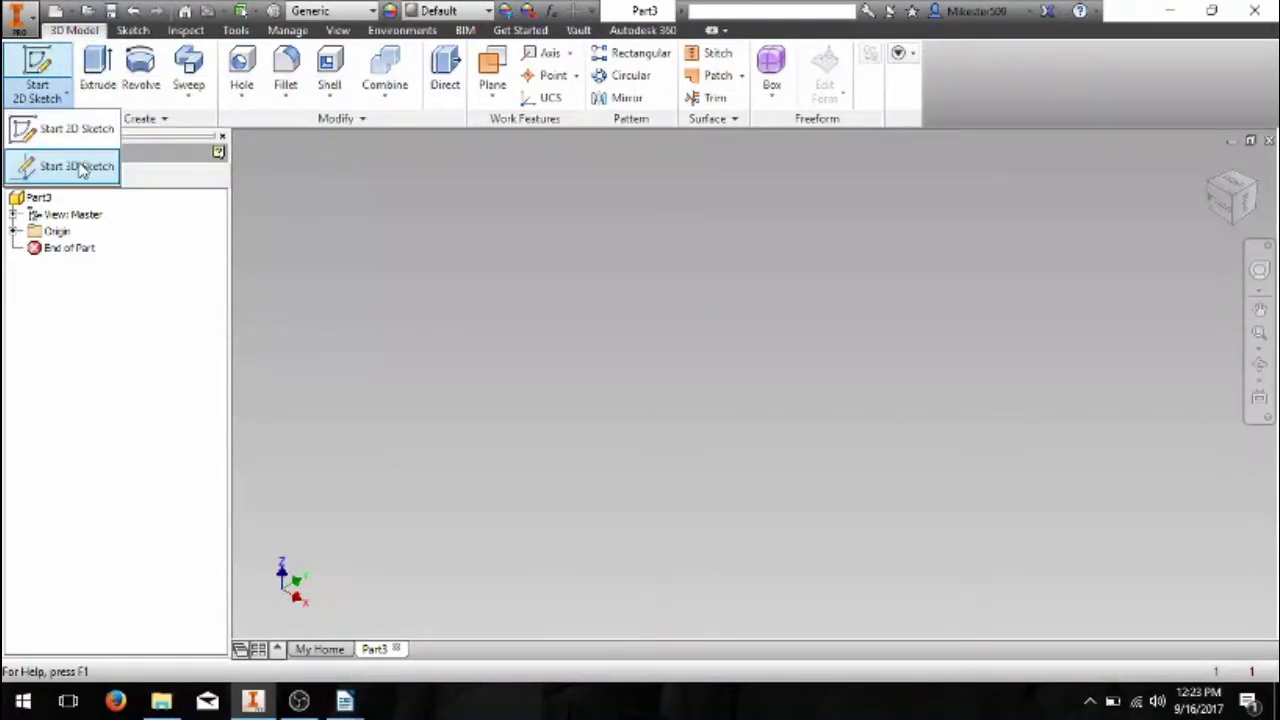
Start a 2D sketch on Part3's XZ plane and orient it toward the top view.
{"action": "left_click", "coordinate": [76, 129]}
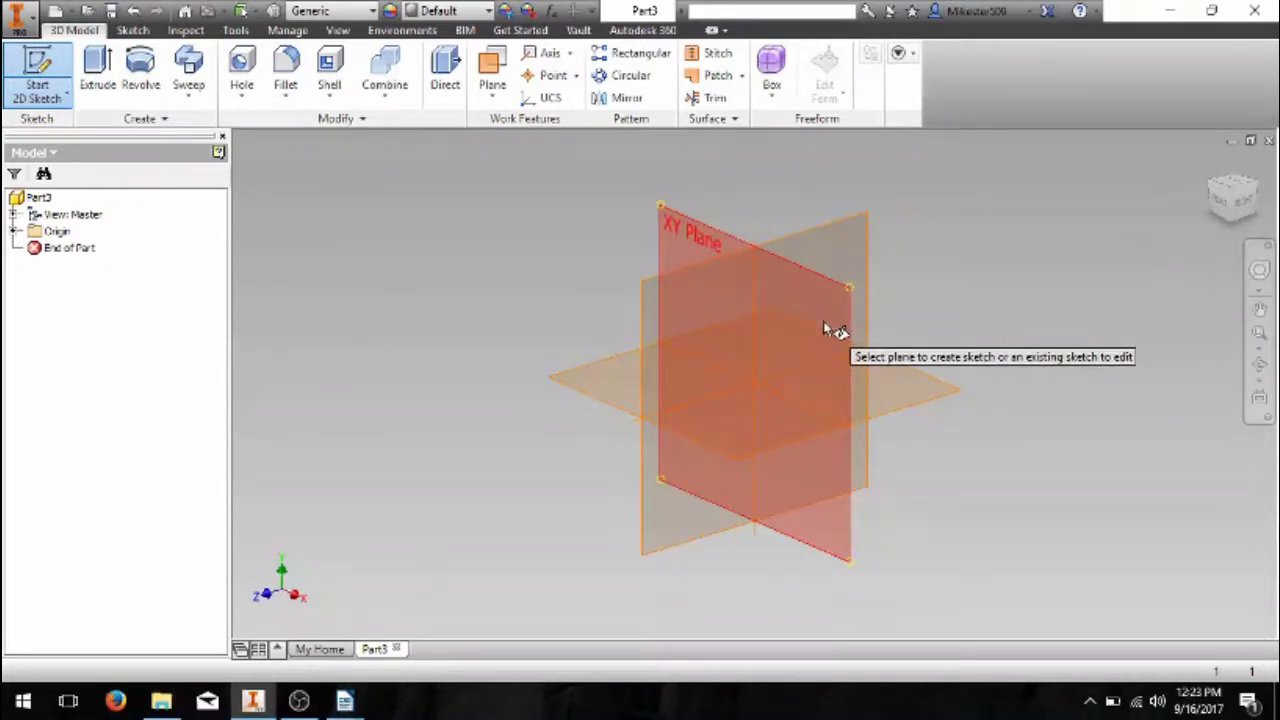
{"action": "left_click", "coordinate": [734, 436]}
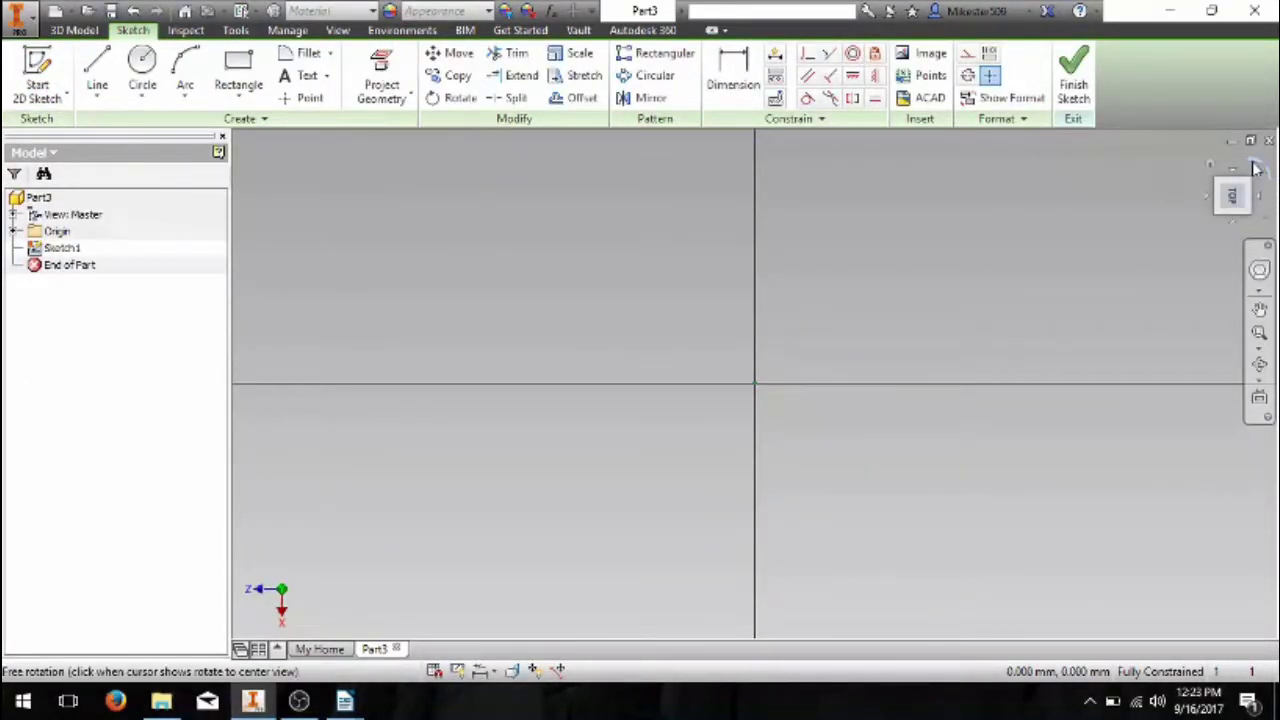
{"action": "left_click", "coordinate": [1256, 168]}
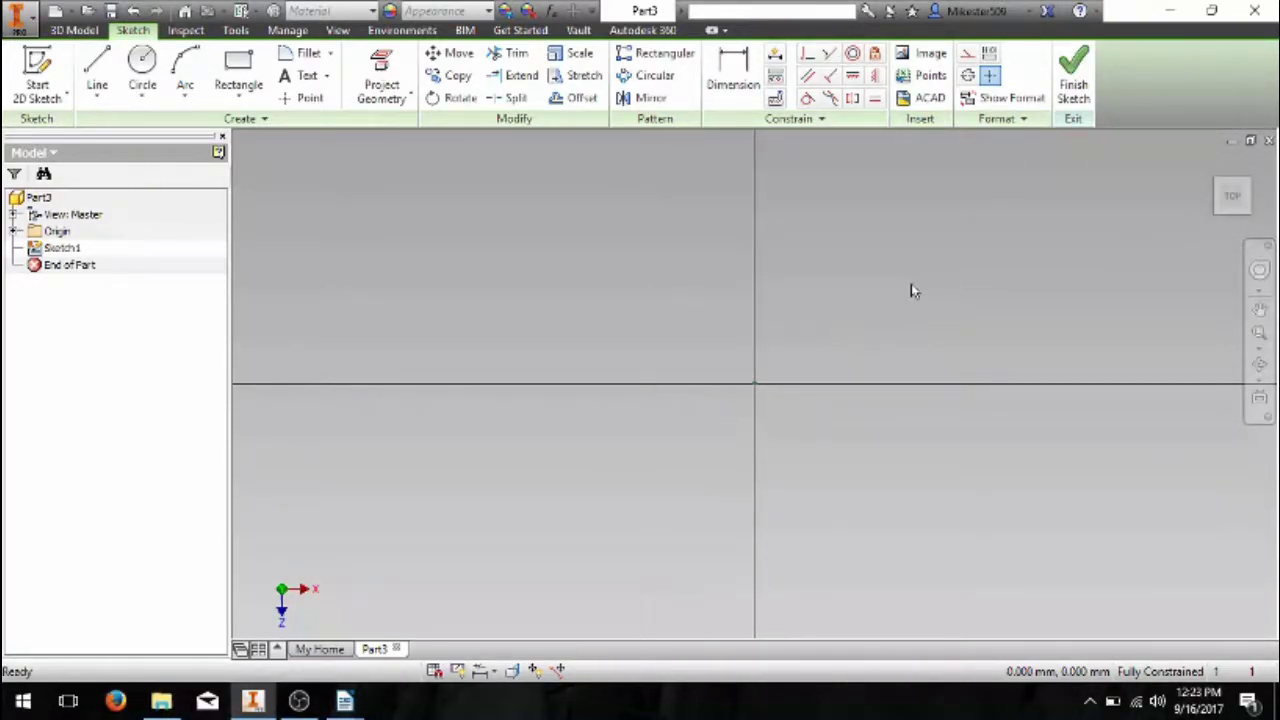
Pan the sketch so the origin sits lower left, and dismiss the Save Reminder.
{"action": "key", "text": "F2"}
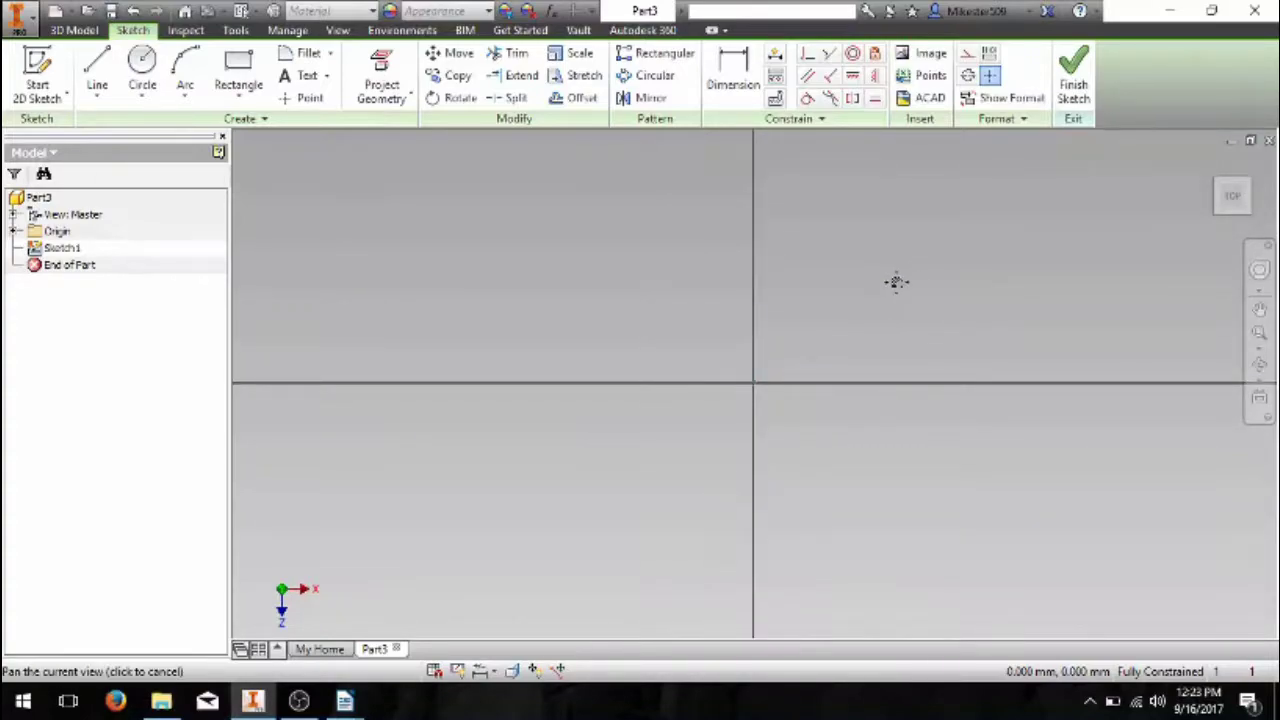
{"action": "mouse_move", "coordinate": [896, 282]}
{"action": "left_mouse_down"}
{"action": "mouse_move", "coordinate": [634, 409]}
{"action": "mouse_move", "coordinate": [511, 418]}
{"action": "left_mouse_up"}
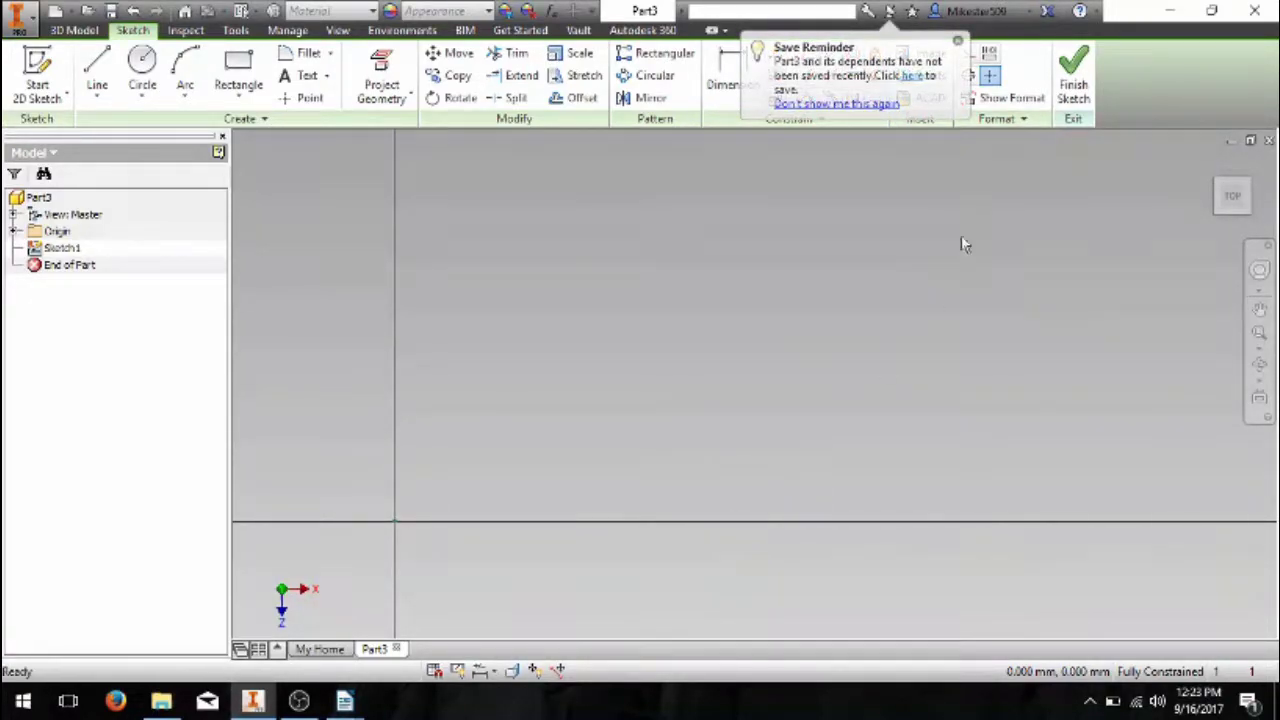
{"action": "left_click", "coordinate": [958, 44]}
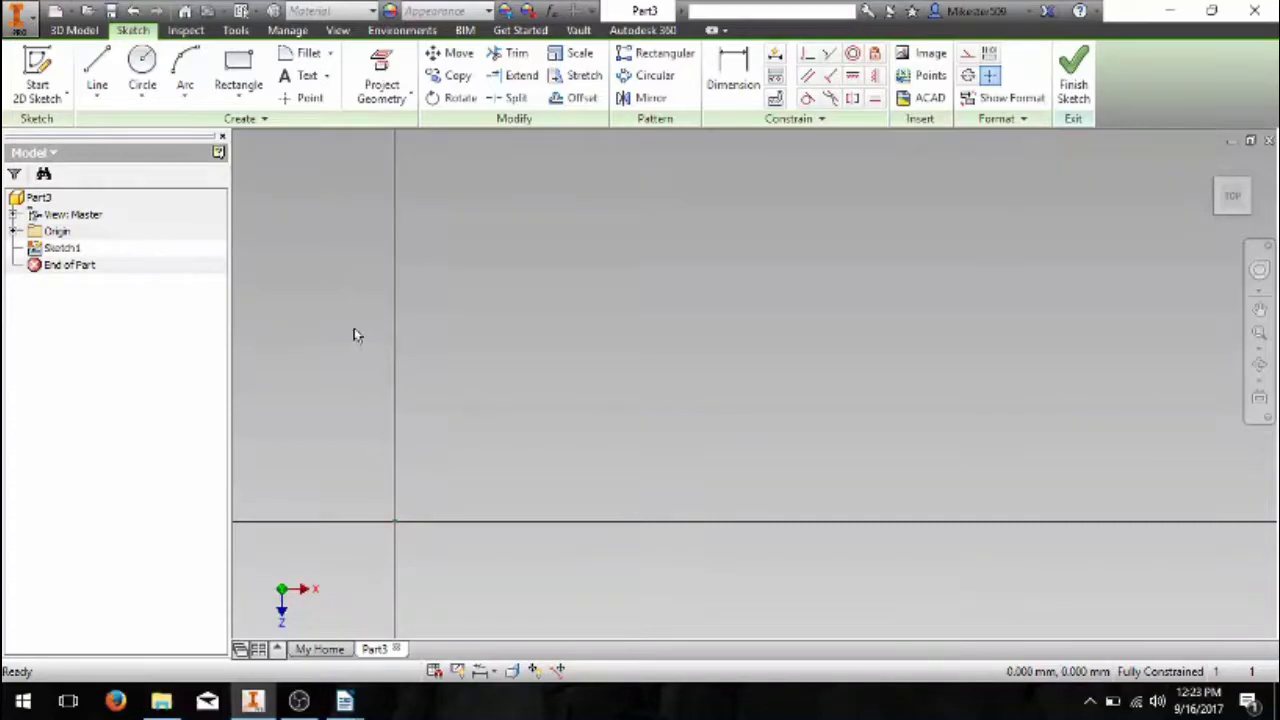
{"action": "left_click", "coordinate": [97, 72]}
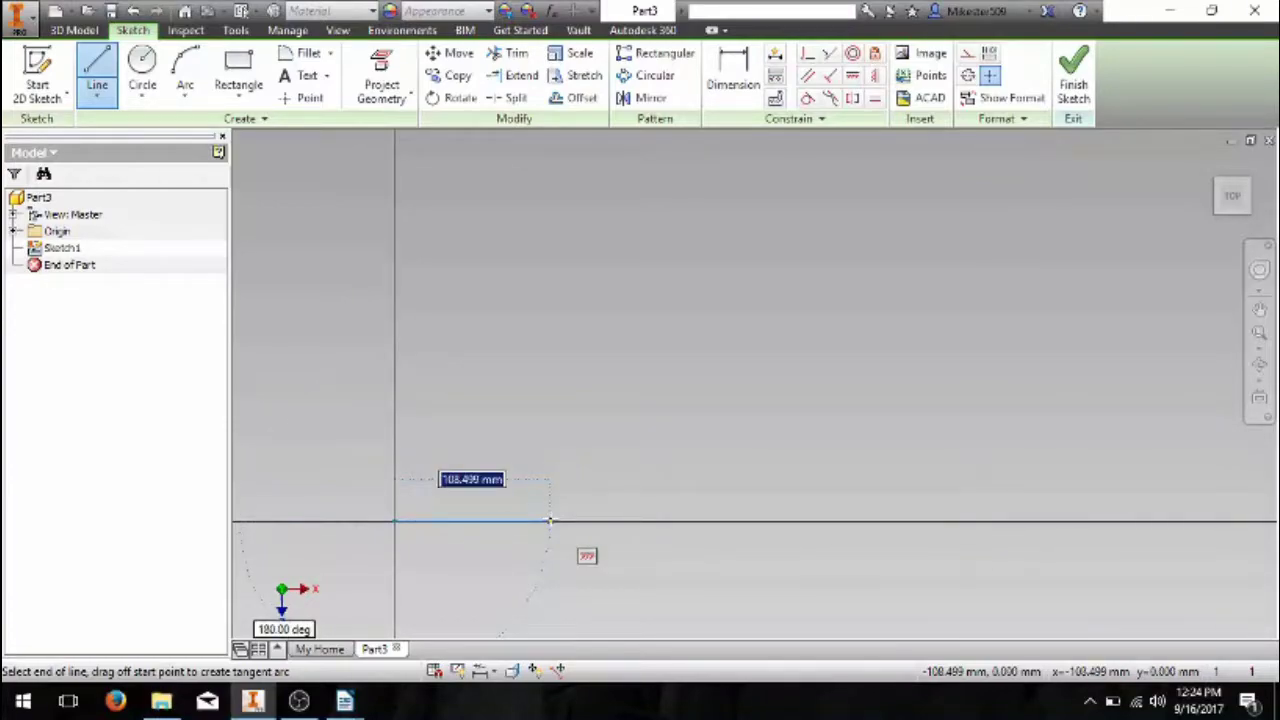
Start a new line at the end of the 25.4 mm bottom edge, panning to keep it visible.
{"action": "type", "text": "25.4"}
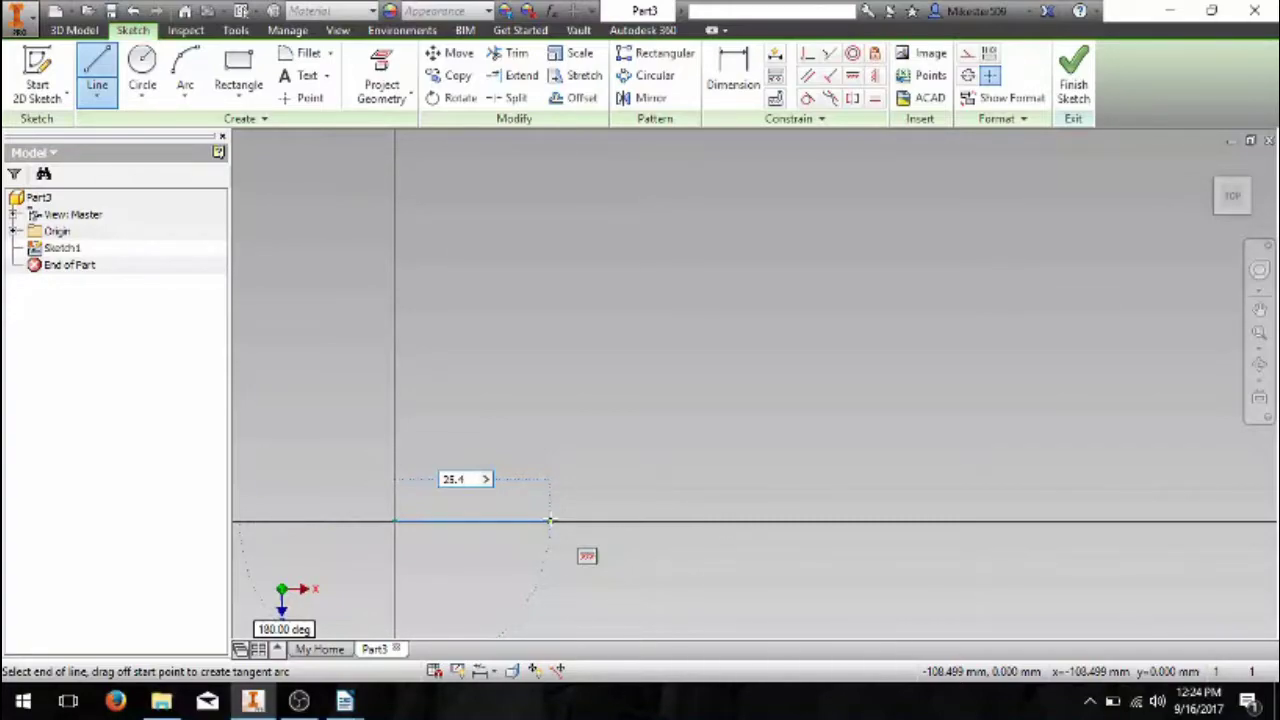
{"action": "scroll", "coordinate": [441, 555], "scroll_direction": "down", "scroll_amount": 5}
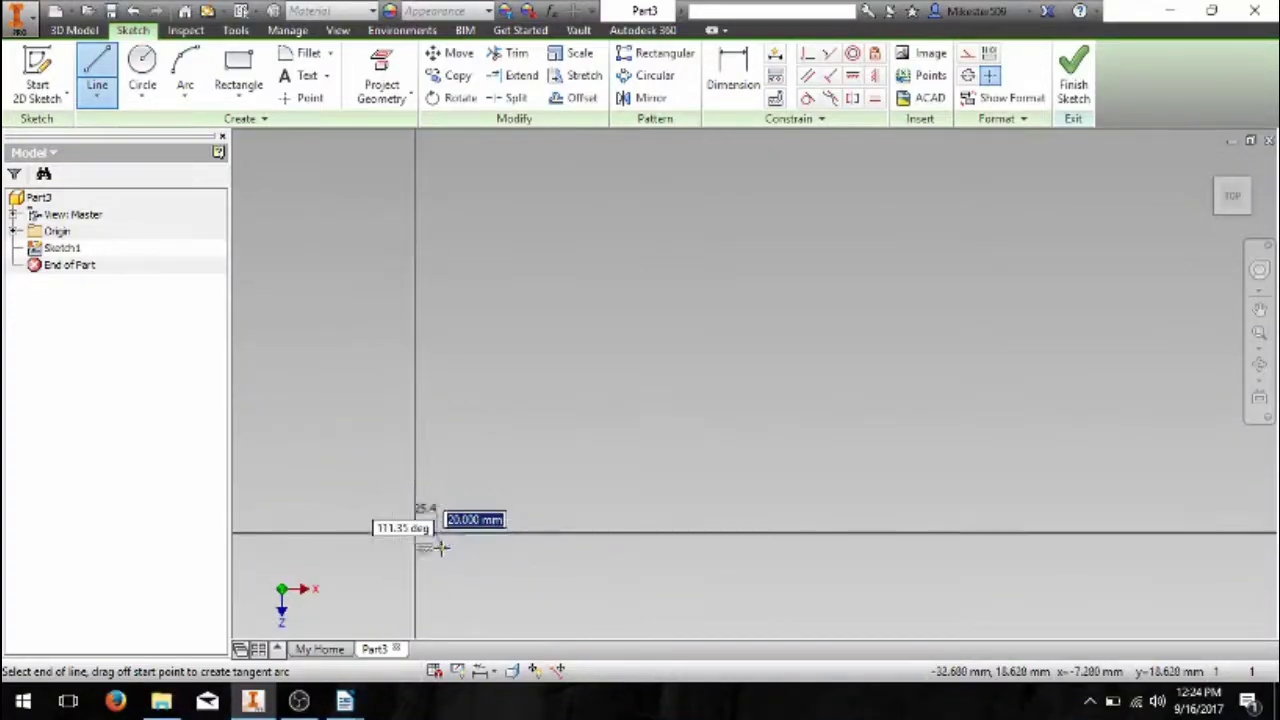
{"action": "scroll", "coordinate": [430, 545], "scroll_direction": "up", "scroll_amount": 5}
{"action": "middle_click_drag", "start_coordinate": [394, 371], "coordinate": [692, 554]}
{"action": "left_click", "coordinate": [625, 436]}
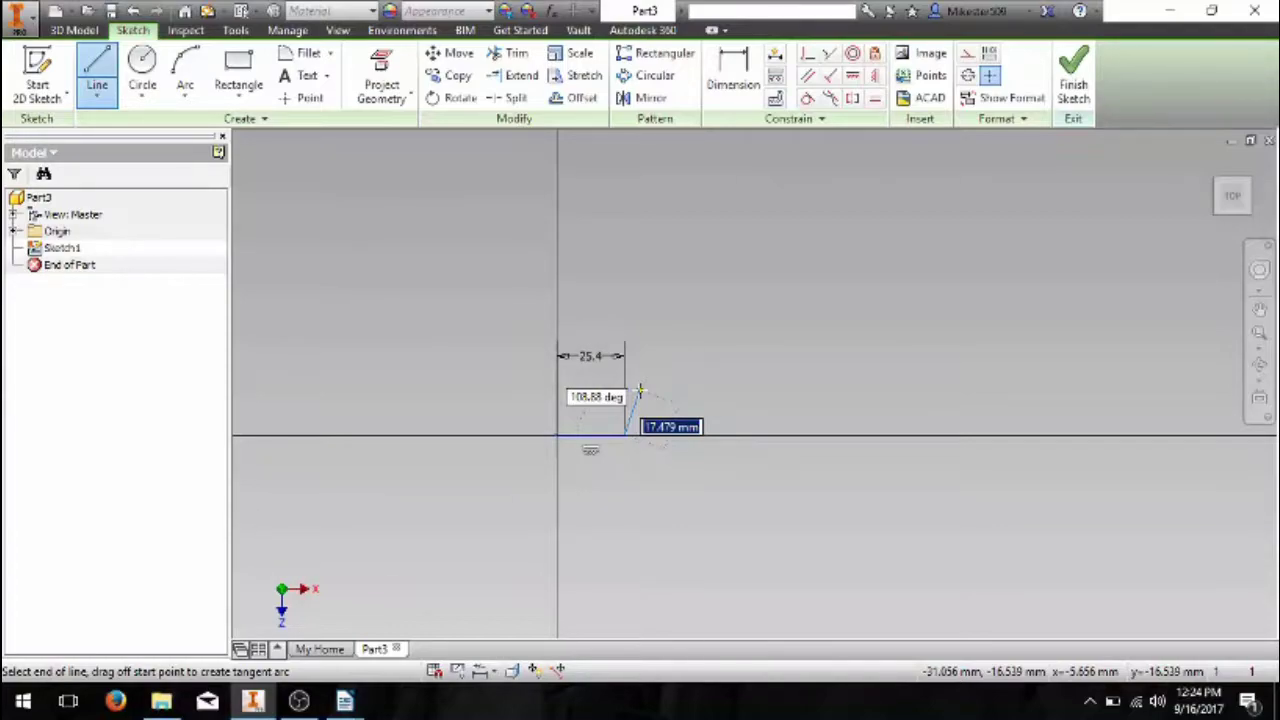
{"action": "scroll", "coordinate": [622, 440], "scroll_direction": "up", "scroll_amount": 6}
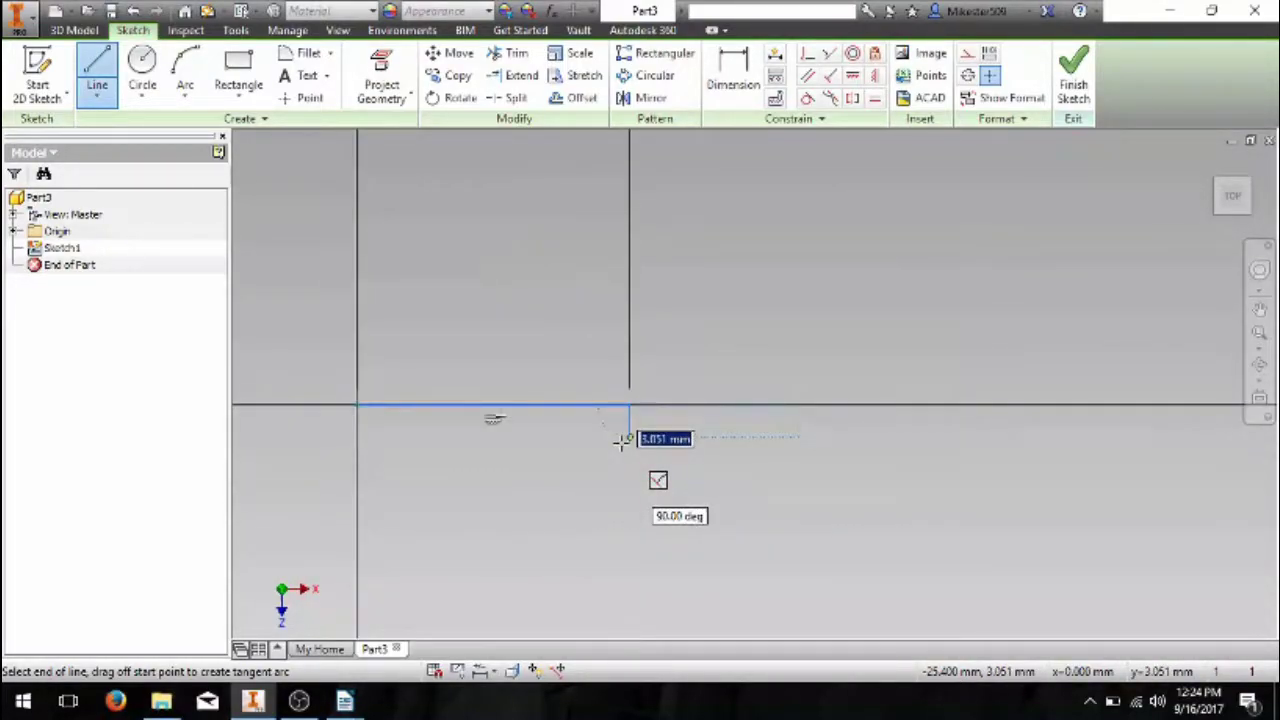
{"action": "scroll", "coordinate": [620, 437], "scroll_direction": "down", "scroll_amount": 3}
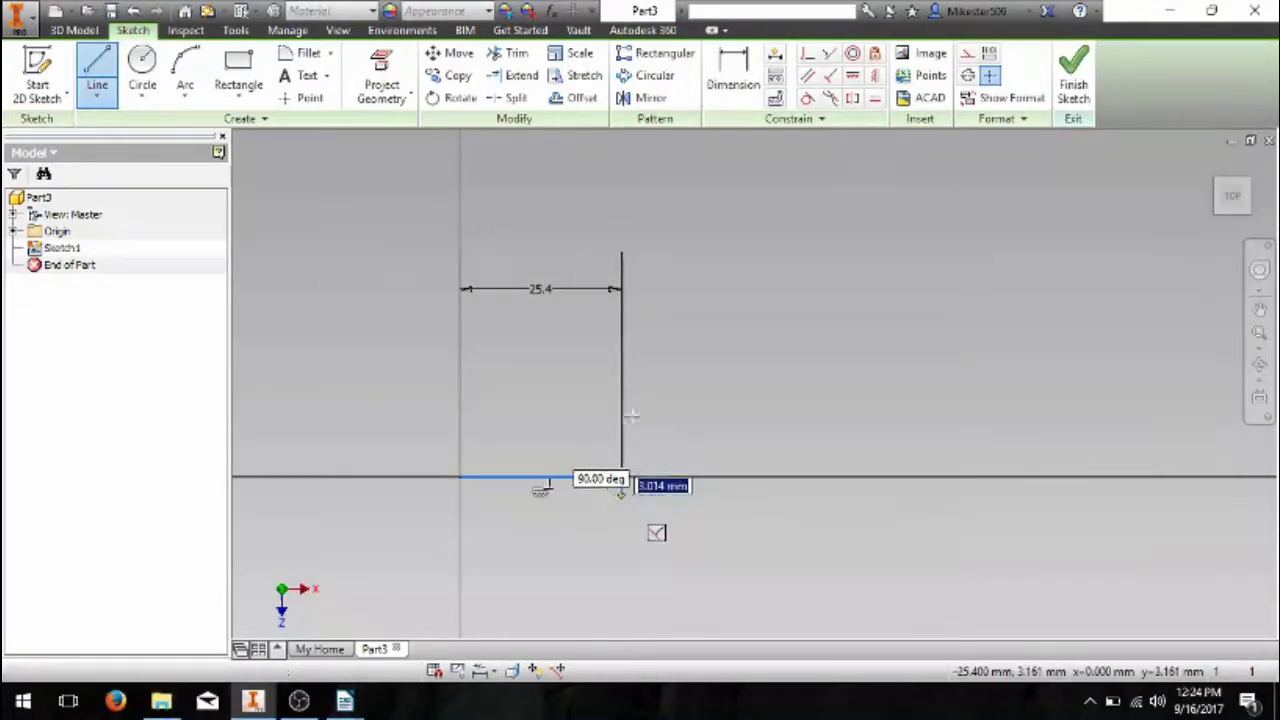
{"action": "key", "text": "F2"}
{"action": "mouse_move", "coordinate": [640, 380]}
{"action": "left_mouse_down"}
{"action": "mouse_move", "coordinate": [643, 443]}
{"action": "mouse_move", "coordinate": [645, 420]}
{"action": "left_mouse_up"}
{"action": "mouse_move", "coordinate": [651, 349]}
{"action": "left_mouse_down"}
{"action": "mouse_move", "coordinate": [652, 459]}
{"action": "mouse_move", "coordinate": [664, 385]}
{"action": "left_mouse_up"}
{"action": "key", "text": "F2"}
{"action": "left_click_drag", "start_coordinate": [680, 455], "coordinate": [643, 423]}
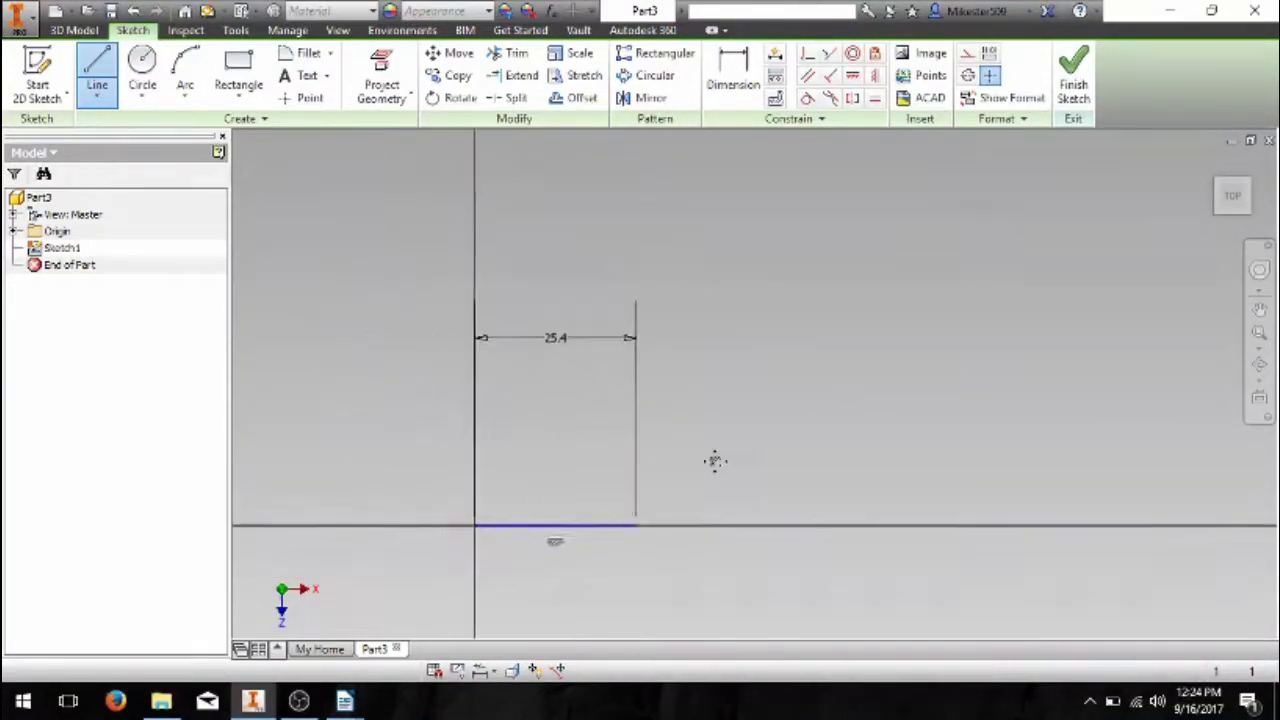
{"action": "left_click_drag", "start_coordinate": [683, 461], "coordinate": [703, 460]}
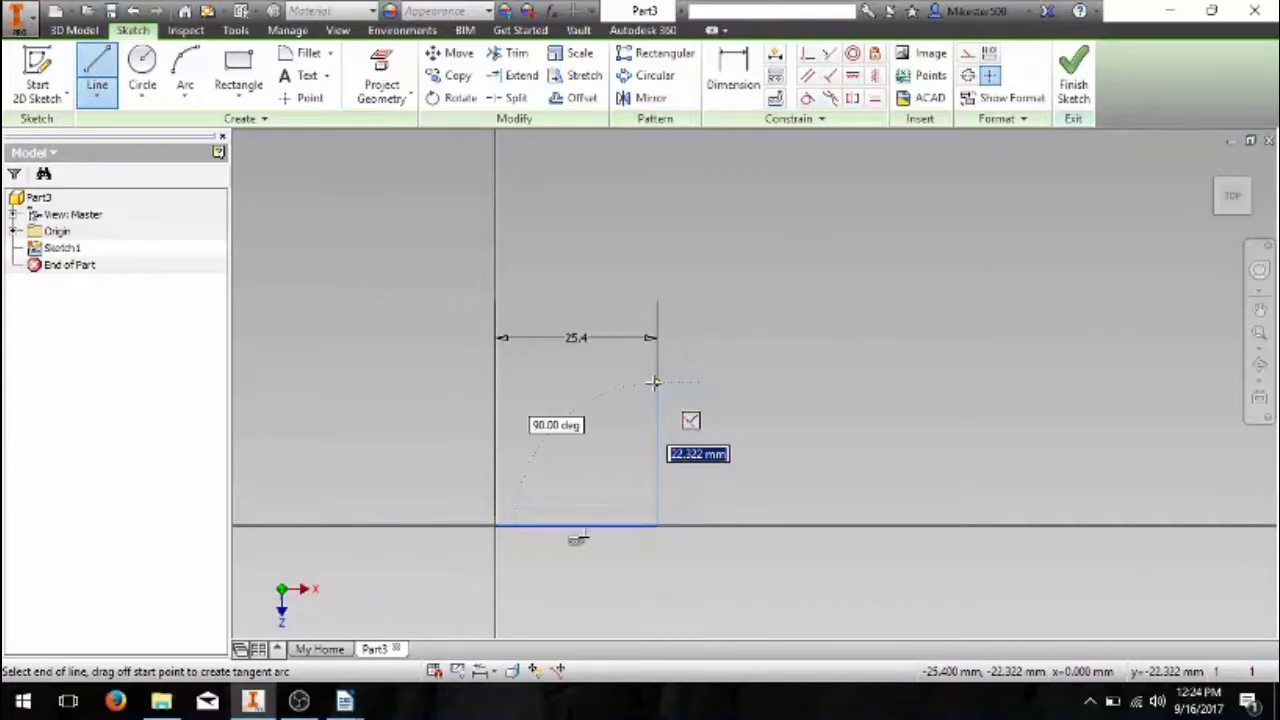
Place the 25.4 mm vertical right side and end the top side at the top-left corner.
{"action": "type", "text": "2"}
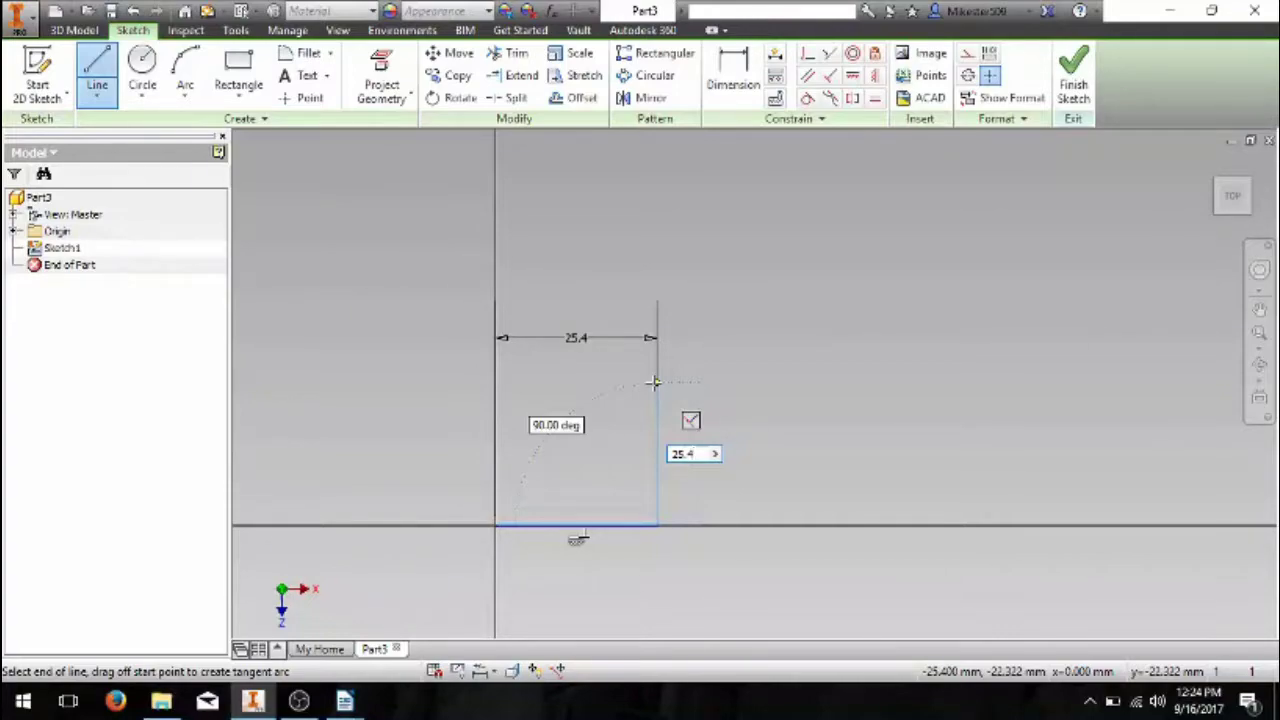
{"action": "type", "text": "5.4"}
{"action": "key", "text": "Tab"}
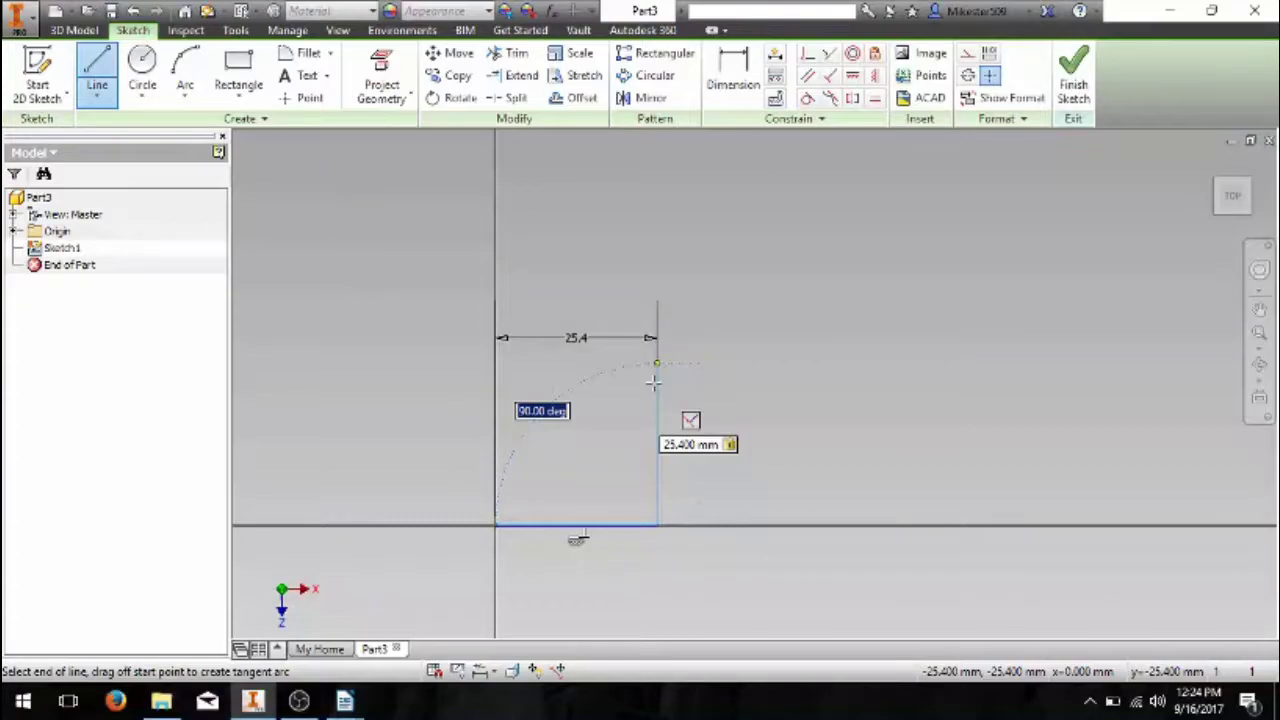
{"action": "key", "text": "Return"}
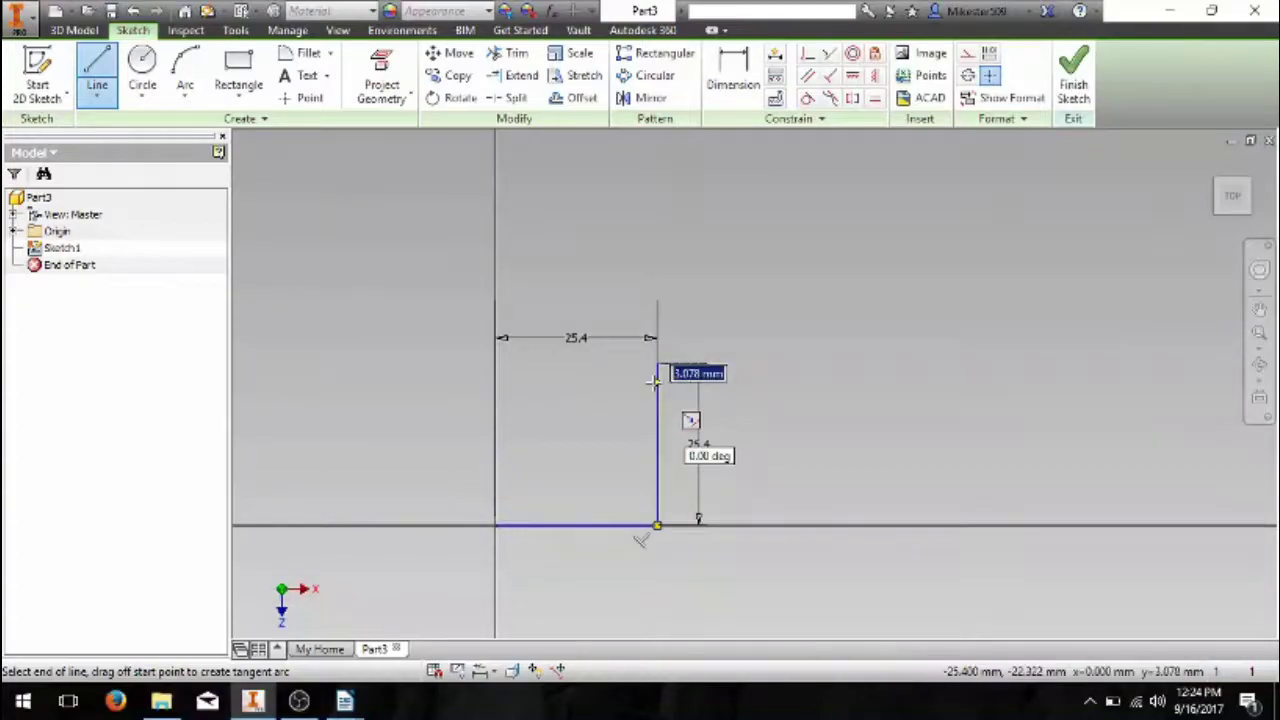
{"action": "left_click", "coordinate": [496, 363]}
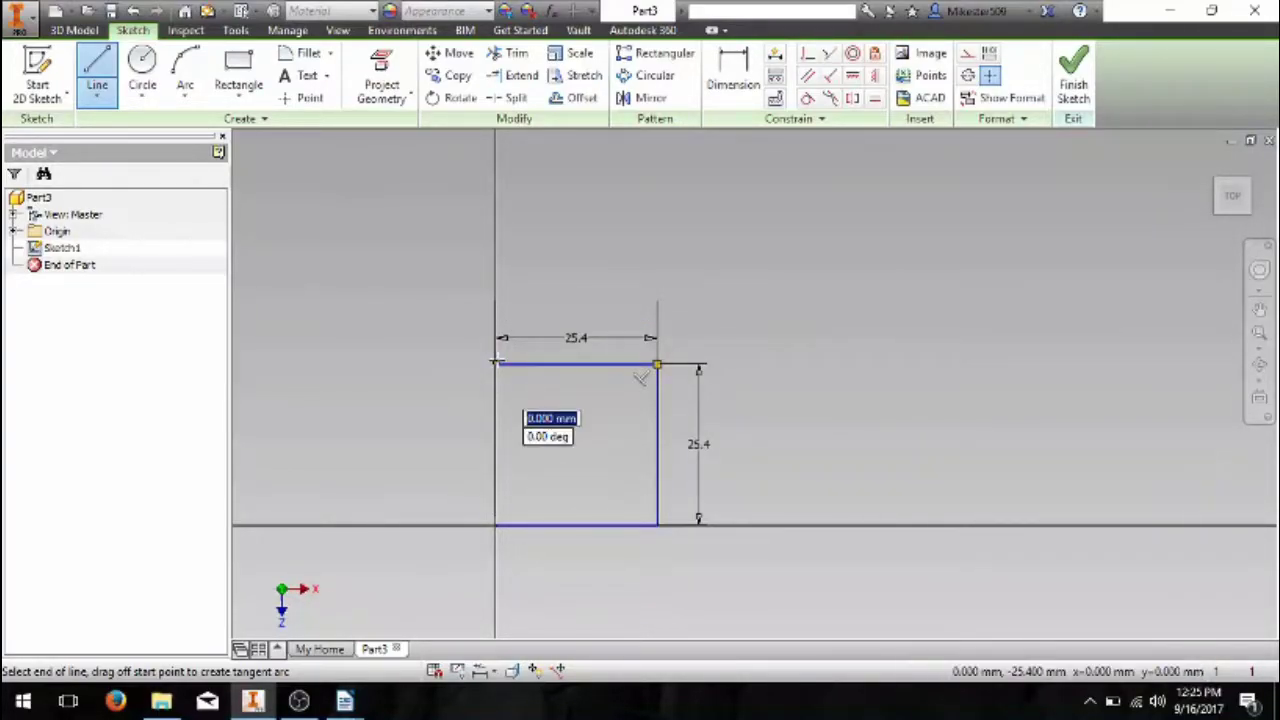
Close the square at the origin corner and end the Line command.
{"action": "left_click", "coordinate": [496, 524]}
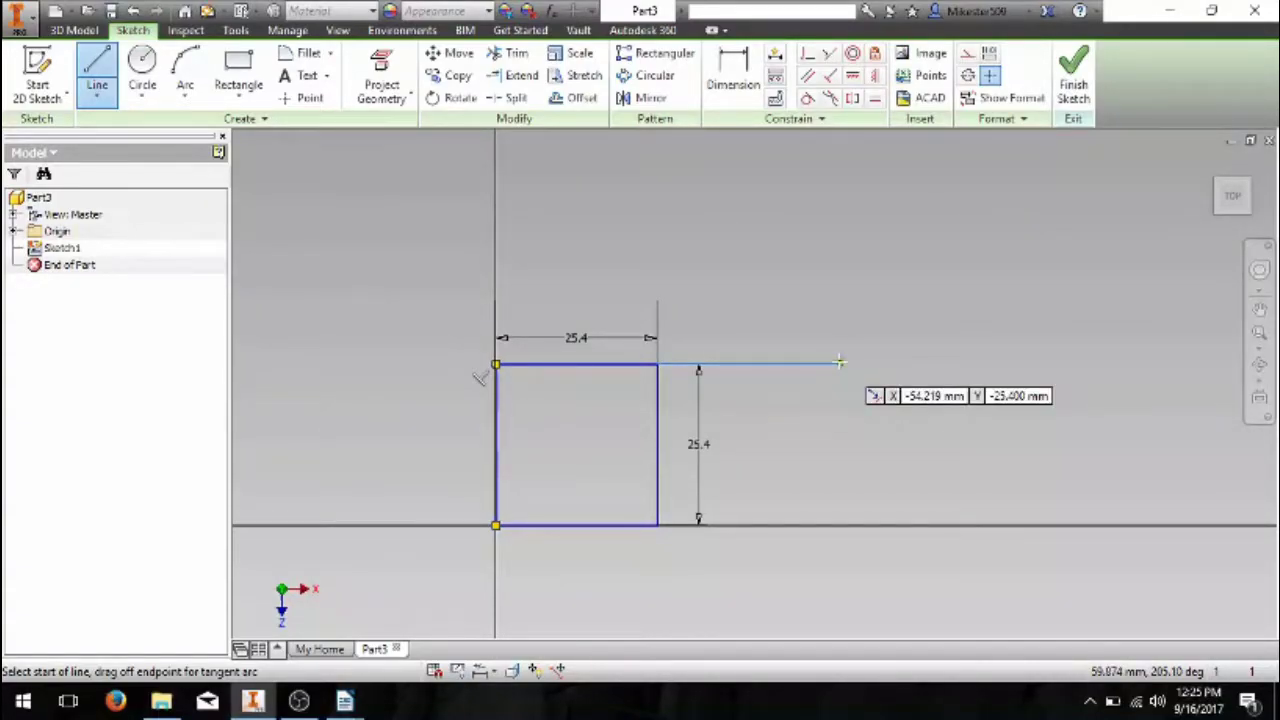
{"action": "key", "text": "Escape"}
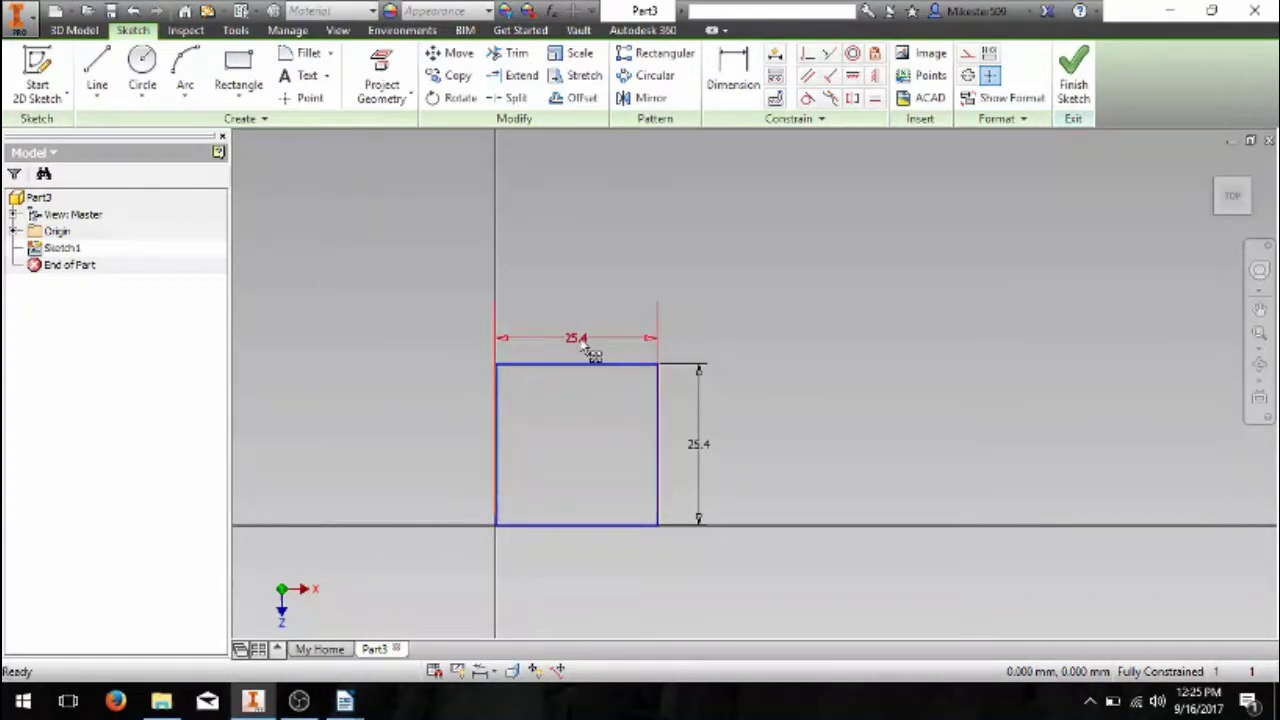
Drag the horizontal 25.4 dimension higher and the vertical 25.4 dimension farther right.
{"action": "left_click_drag", "start_coordinate": [586, 346], "coordinate": [579, 302]}
{"action": "left_click_drag", "start_coordinate": [724, 450], "coordinate": [743, 452]}
{"action": "scroll", "coordinate": [567, 462], "scroll_direction": "down", "scroll_amount": 5}
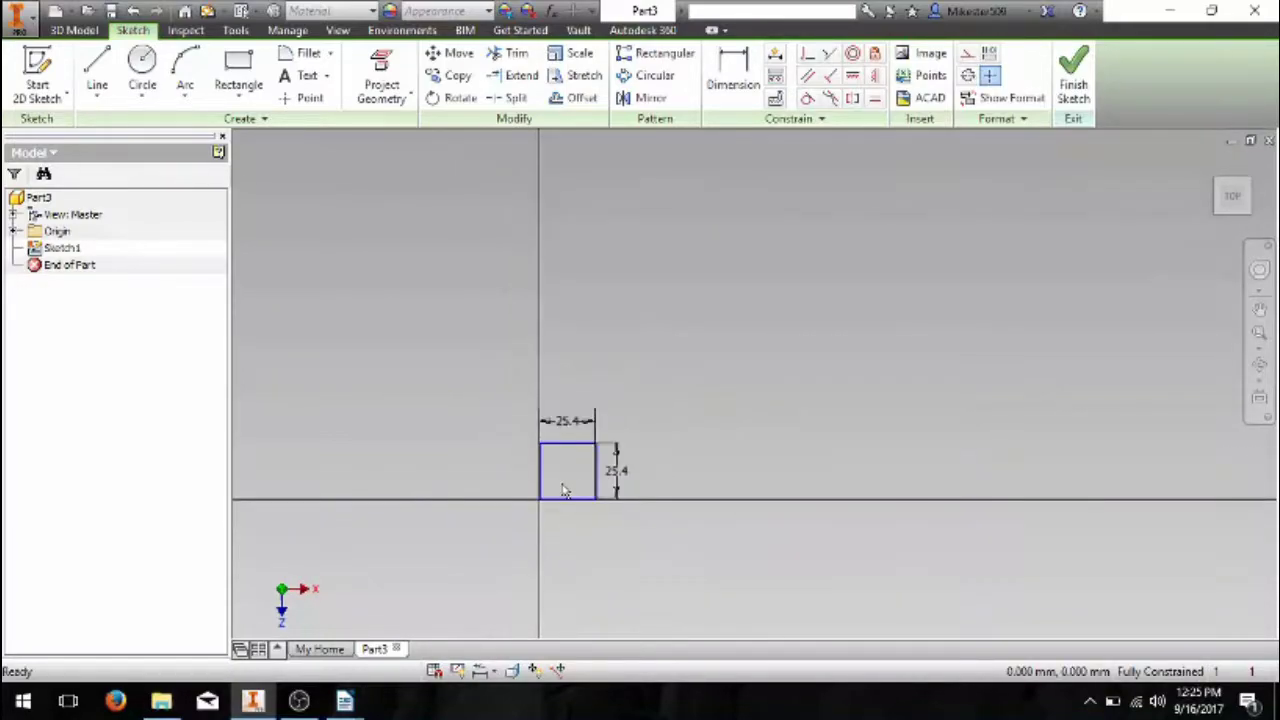
{"action": "scroll", "coordinate": [567, 464], "scroll_direction": "up", "scroll_amount": 6}
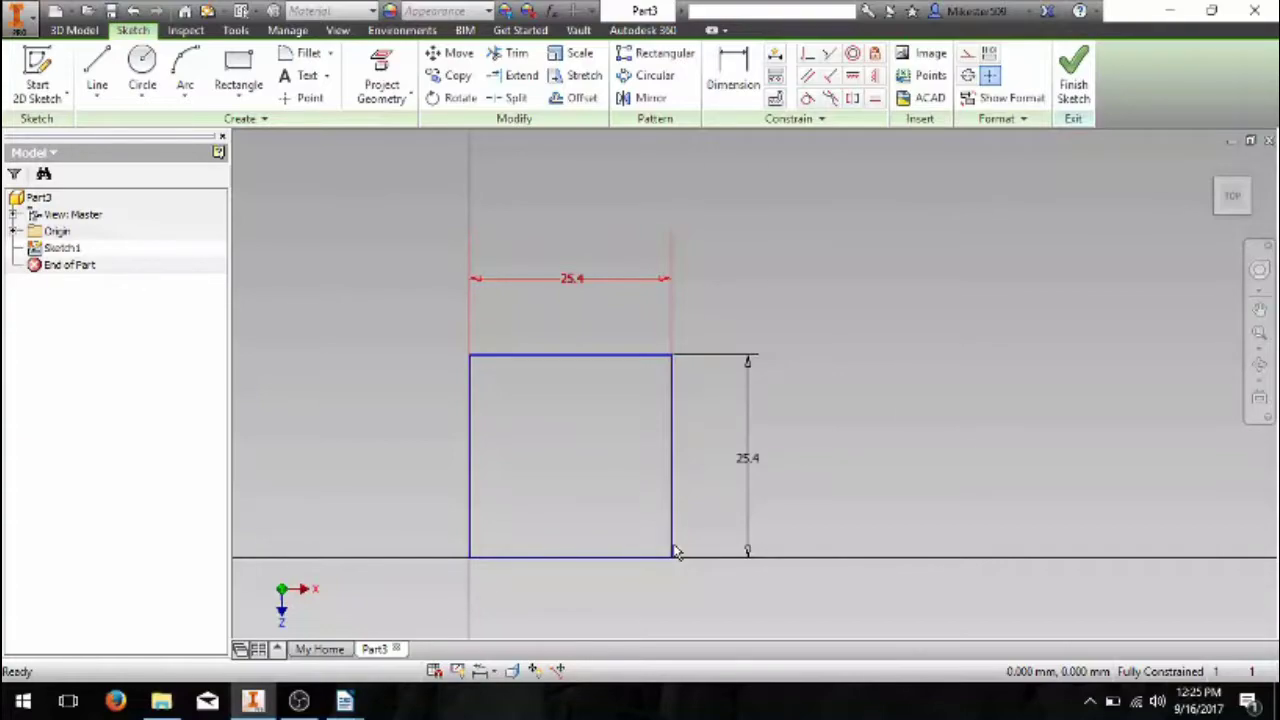
{"action": "mouse_move", "coordinate": [840, 522]}
{"action": "middle_mouse_down"}
{"action": "mouse_move", "coordinate": [909, 466]}
{"action": "mouse_move", "coordinate": [989, 431]}
{"action": "middle_mouse_up"}
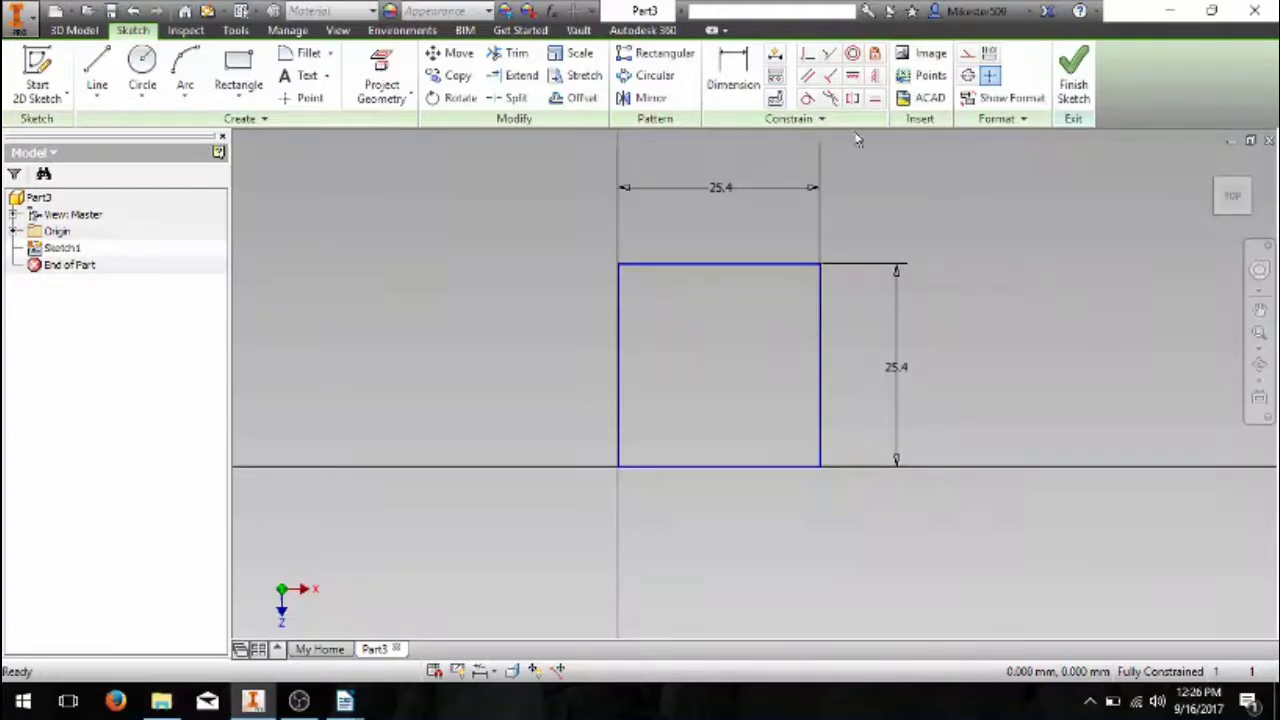
Finish Sketch1, recenter the view on the square, and start extruding it at the default 10 mm.
{"action": "left_click", "coordinate": [1073, 95]}
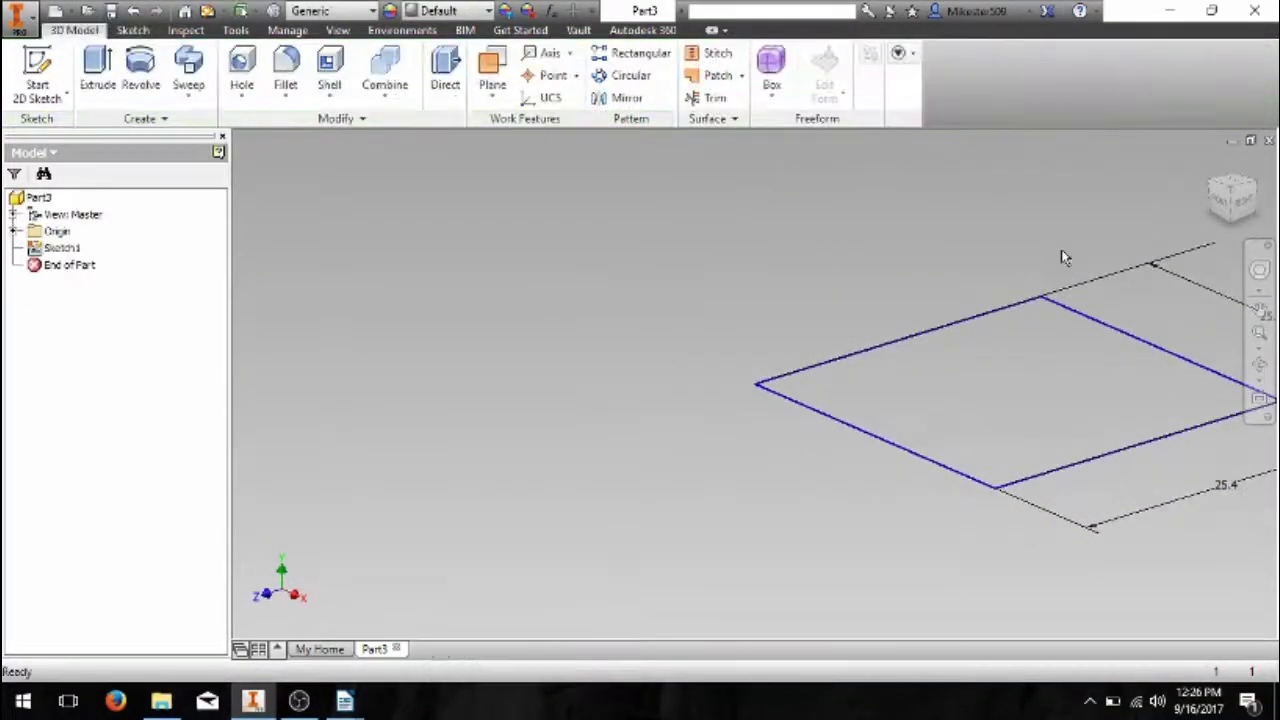
{"action": "mouse_move", "coordinate": [1063, 257]}
{"action": "middle_mouse_down"}
{"action": "mouse_move", "coordinate": [760, 262]}
{"action": "mouse_move", "coordinate": [749, 305]}
{"action": "mouse_move", "coordinate": [683, 397]}
{"action": "middle_mouse_up"}
{"action": "scroll", "coordinate": [760, 262], "scroll_direction": "down", "scroll_amount": 2}
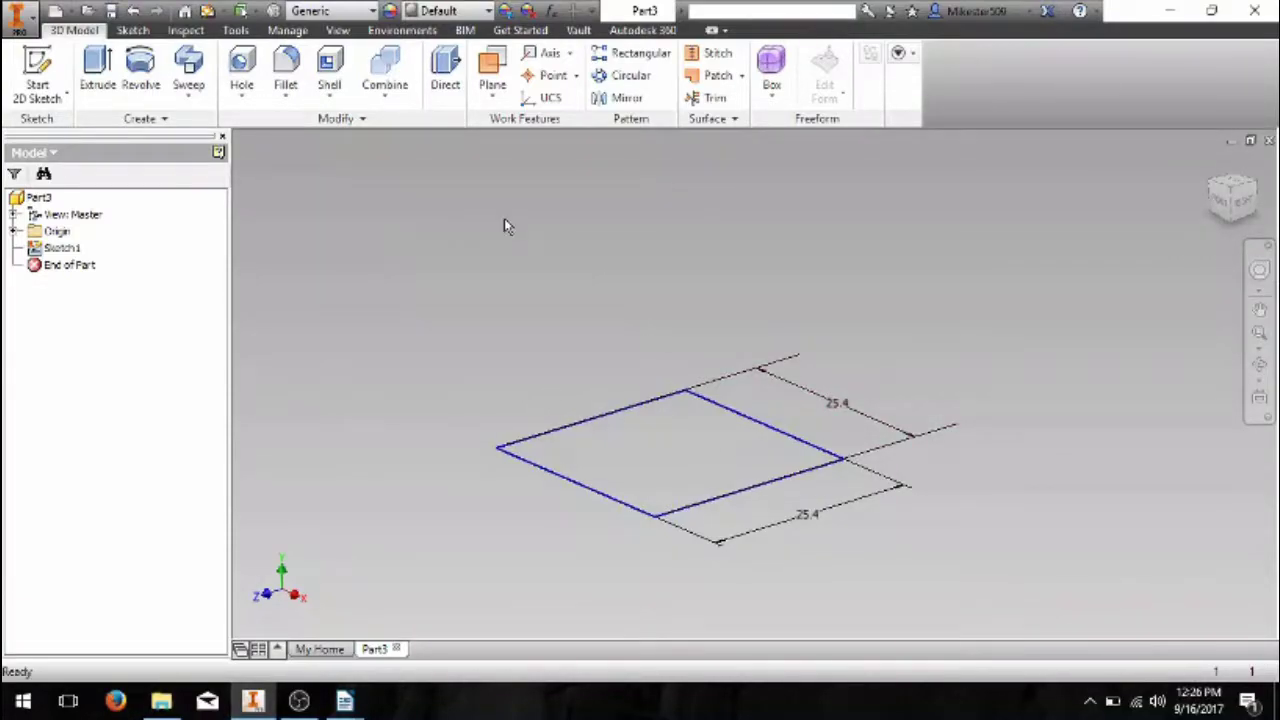
{"action": "left_click", "coordinate": [97, 70]}
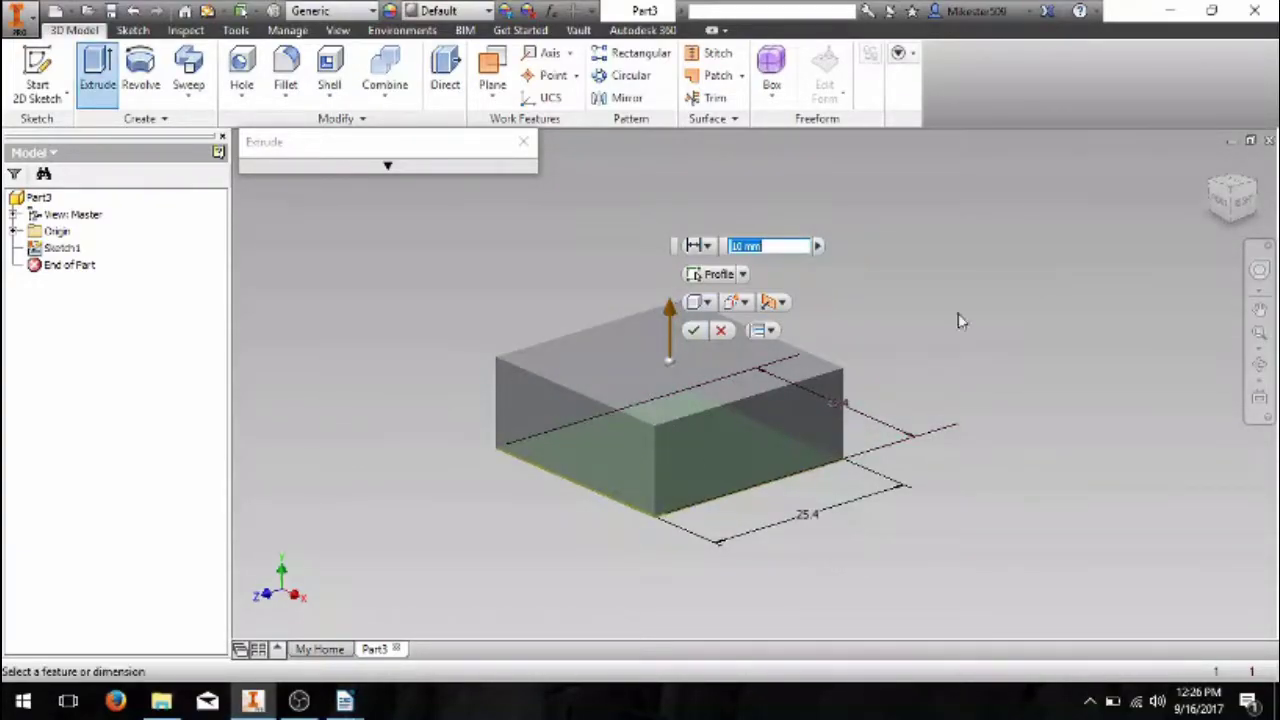
Extrude the square sketch 25.4 mm to create Extrusion1, a solid cube.
{"action": "left_click", "coordinate": [1252, 197]}
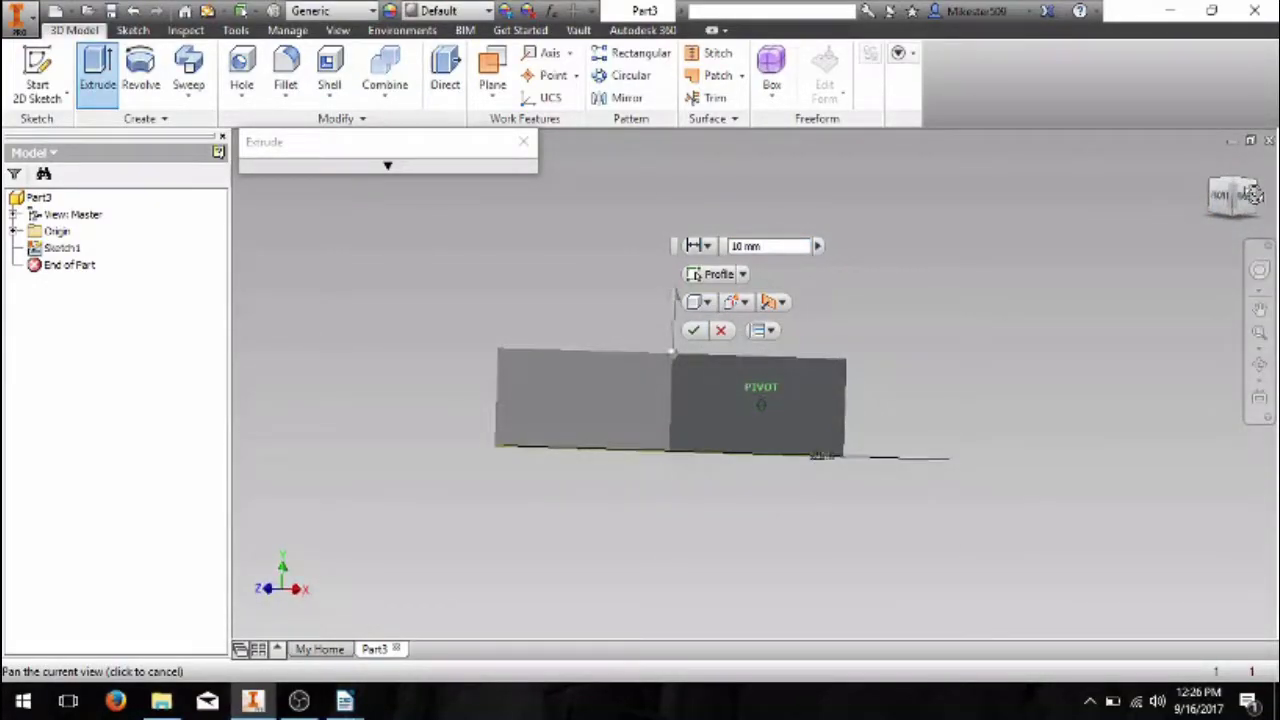
{"action": "left_click", "coordinate": [1253, 195]}
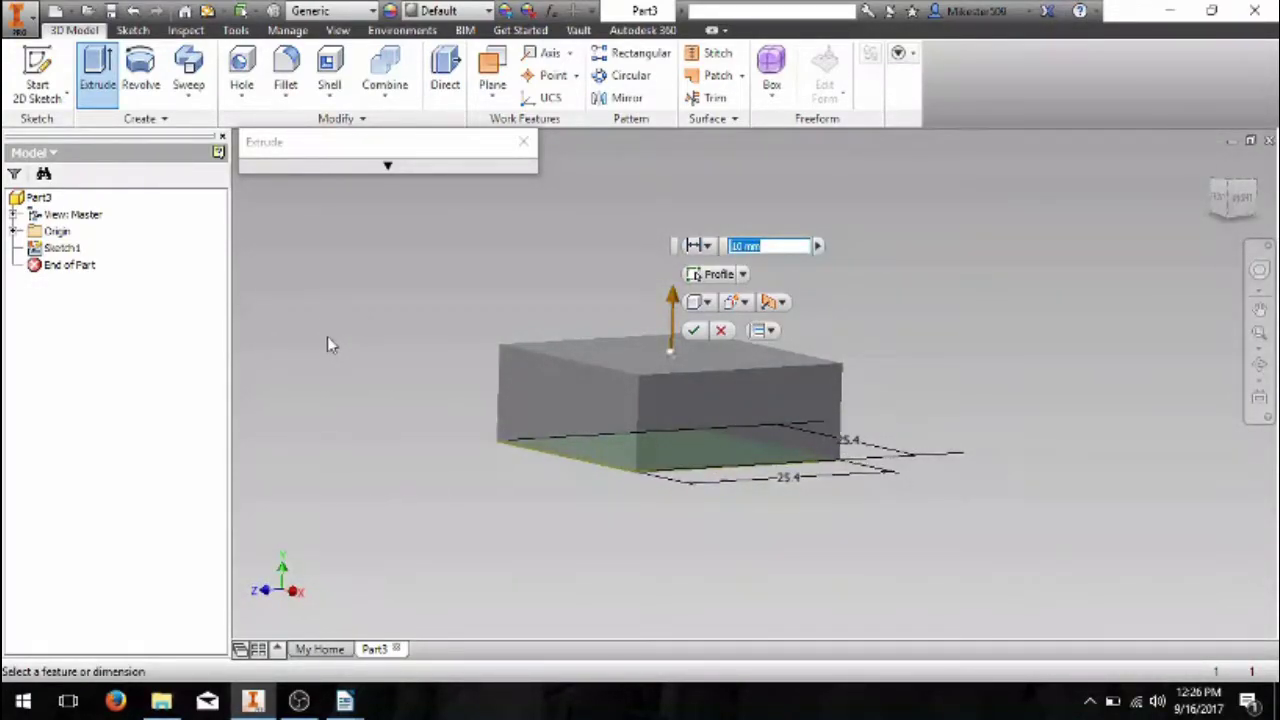
{"action": "type", "text": "25.4"}
{"action": "right_click_drag", "start_coordinate": [590, 350], "coordinate": [510, 340]}
{"action": "left_click", "coordinate": [98, 70]}
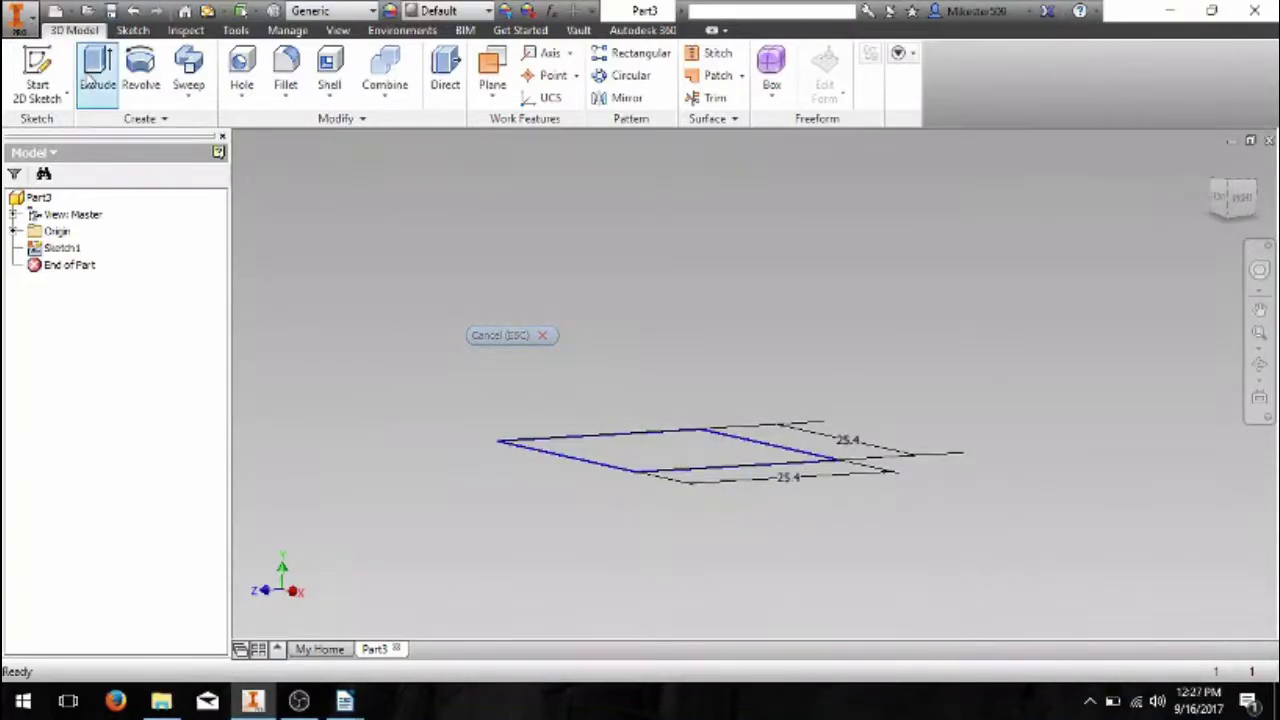
{"action": "left_click", "coordinate": [705, 255]}
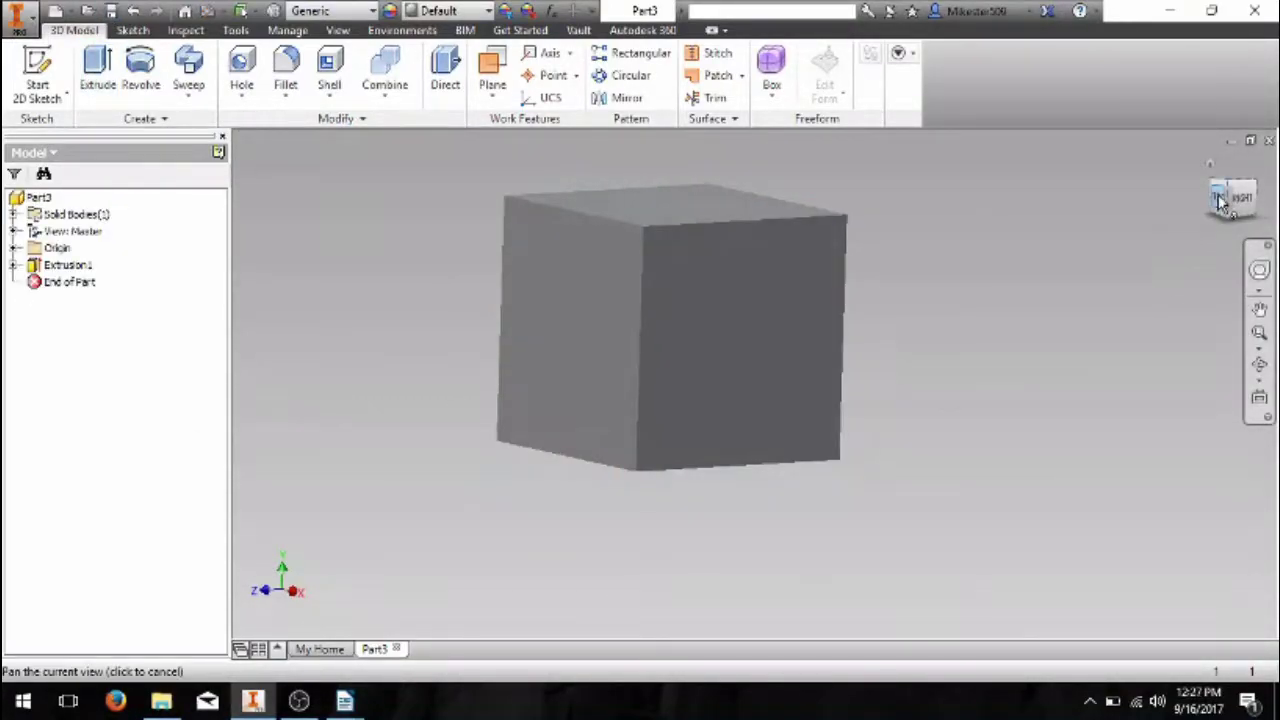
{"action": "left_click_drag", "start_coordinate": [1232, 197], "coordinate": [1220, 208]}
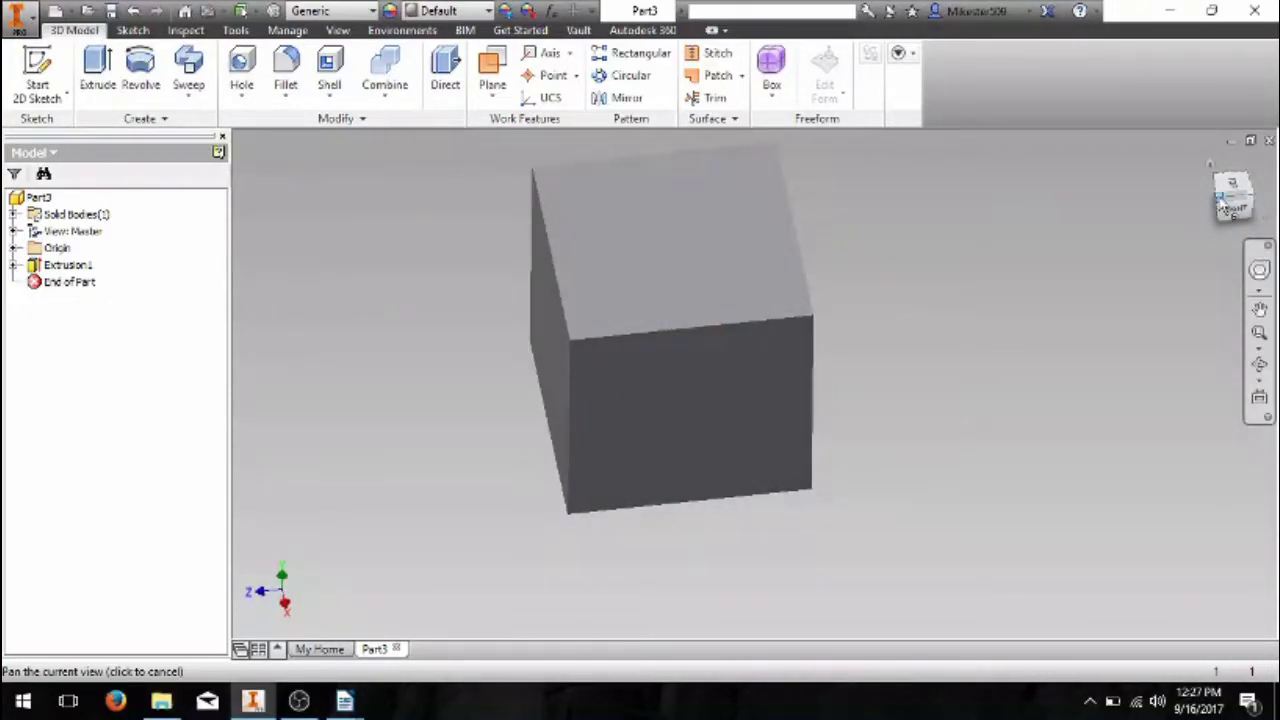
{"action": "left_click", "coordinate": [1222, 200]}
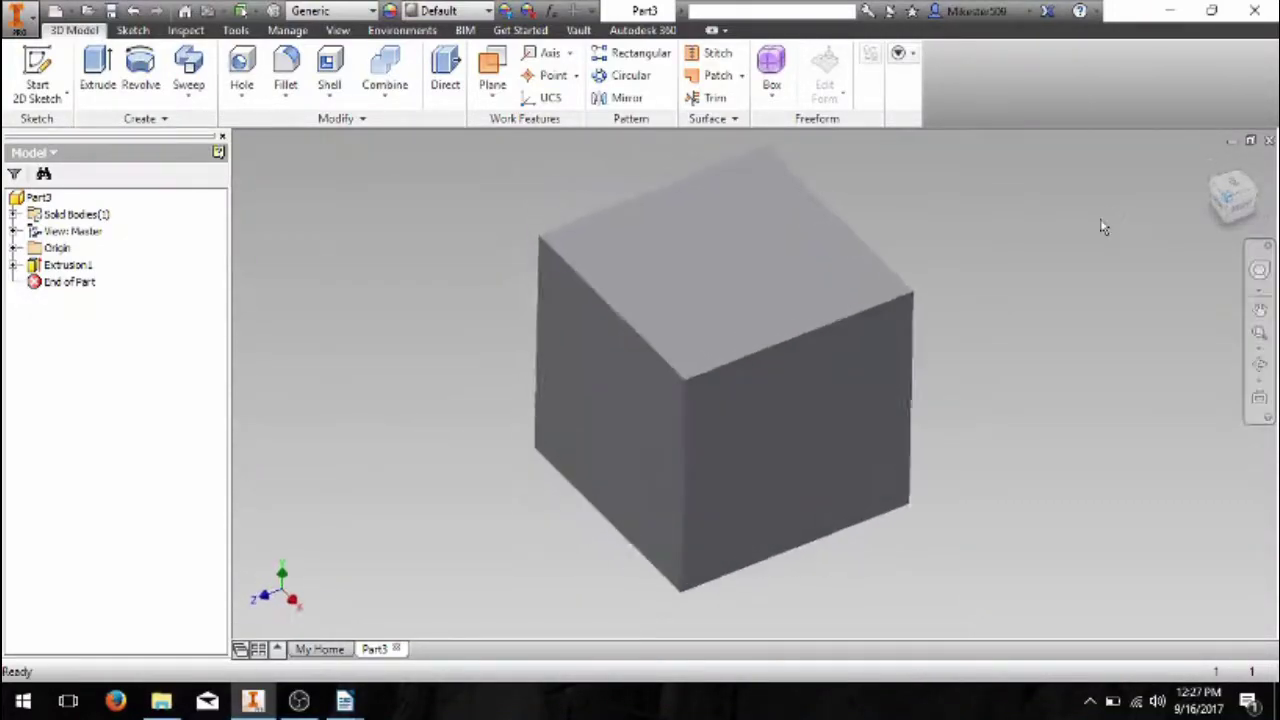
{"action": "left_click", "coordinate": [1214, 190]}
{"action": "left_click", "coordinate": [1214, 190]}
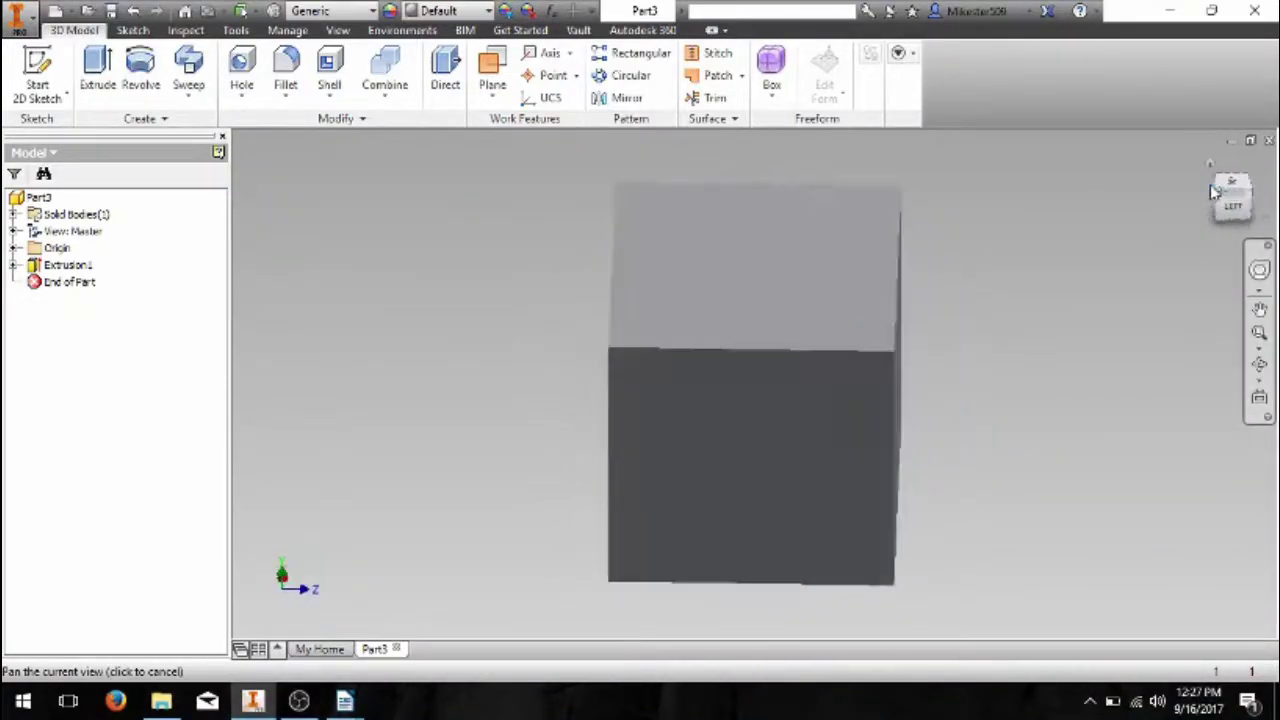
{"action": "left_click", "coordinate": [1215, 191]}
{"action": "left_click", "coordinate": [1214, 190]}
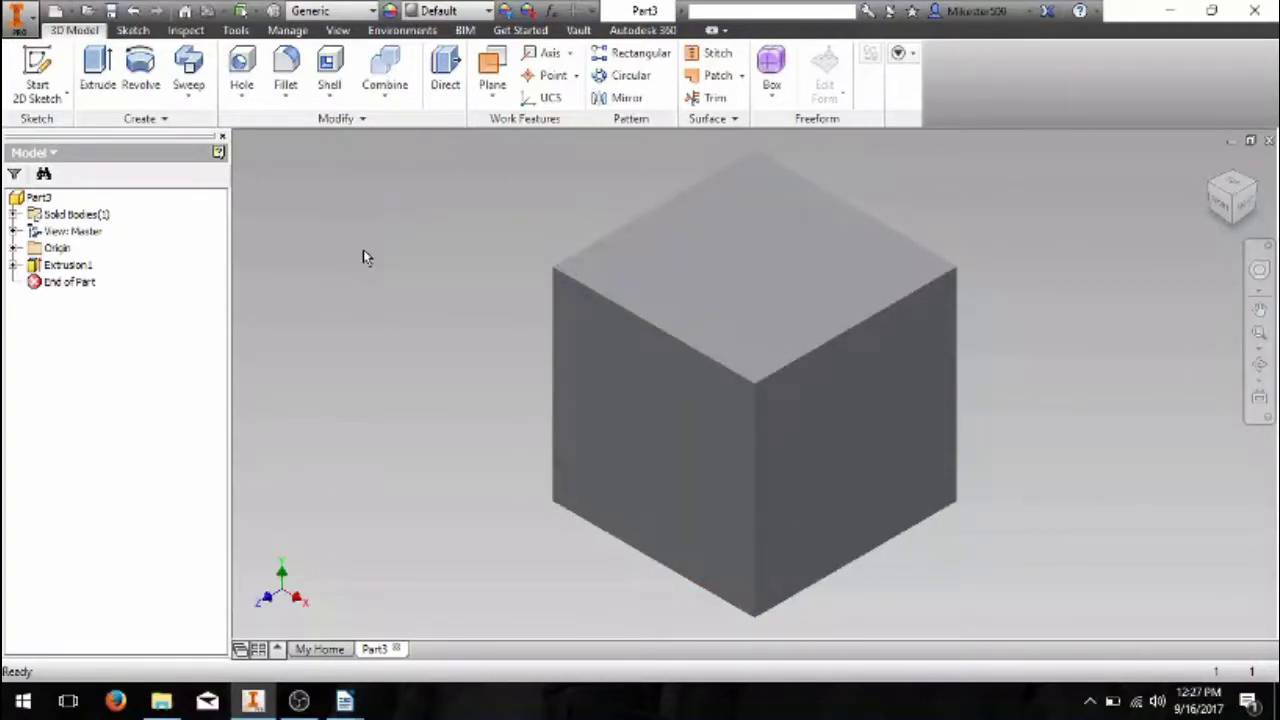
{"action": "left_click", "coordinate": [285, 68]}
Apply a 2 mm fillet to the cube's four top edges, then inspect the rounded cube.
{"action": "left_click", "coordinate": [643, 320]}
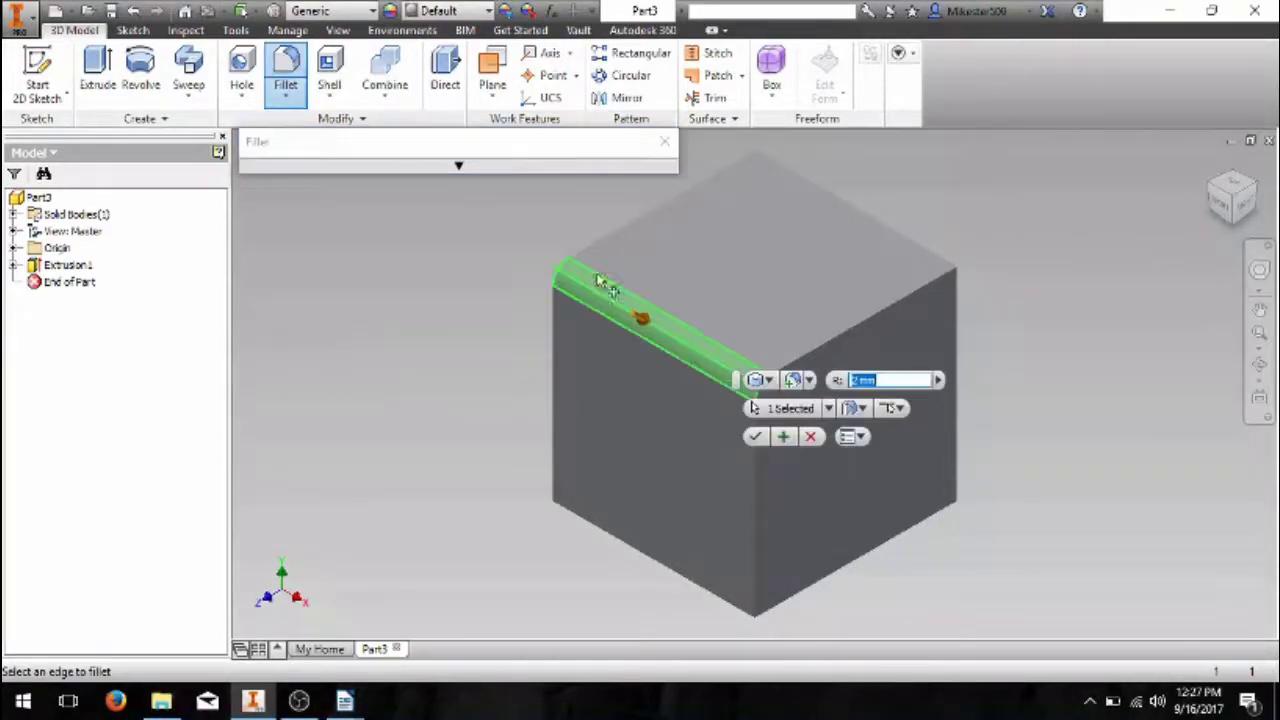
{"action": "left_click", "coordinate": [885, 317]}
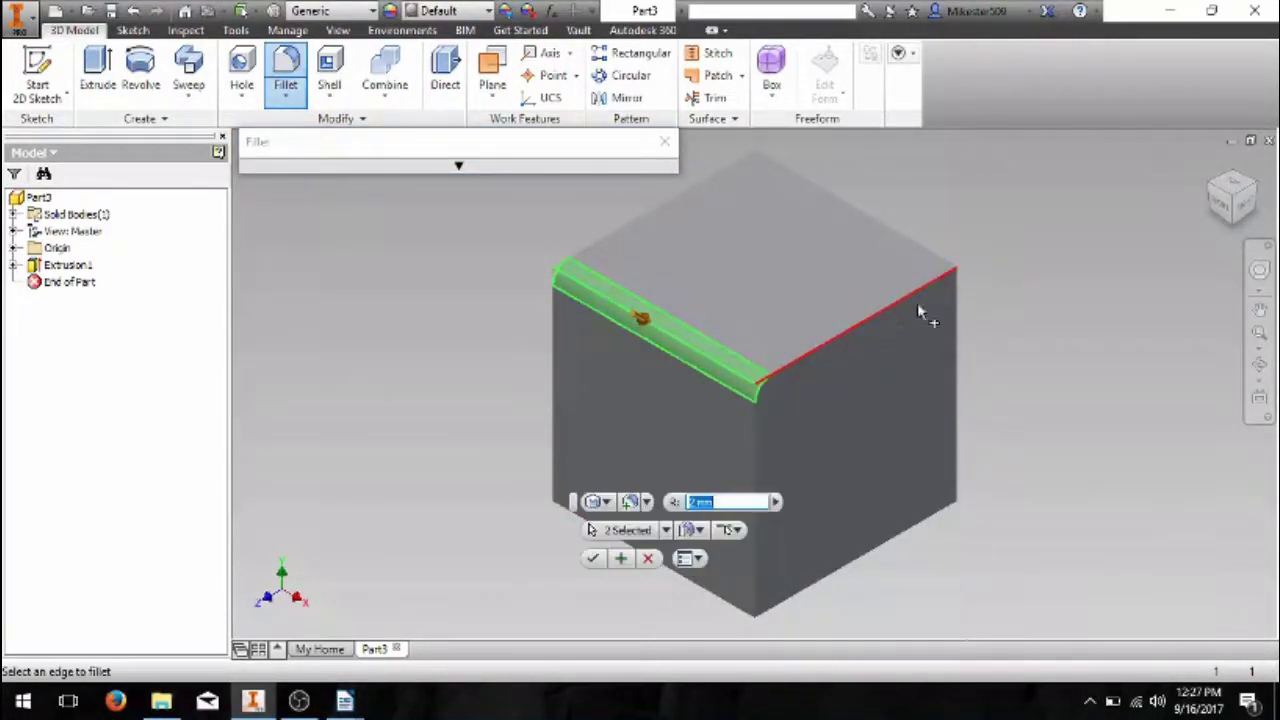
{"action": "left_click", "coordinate": [912, 241]}
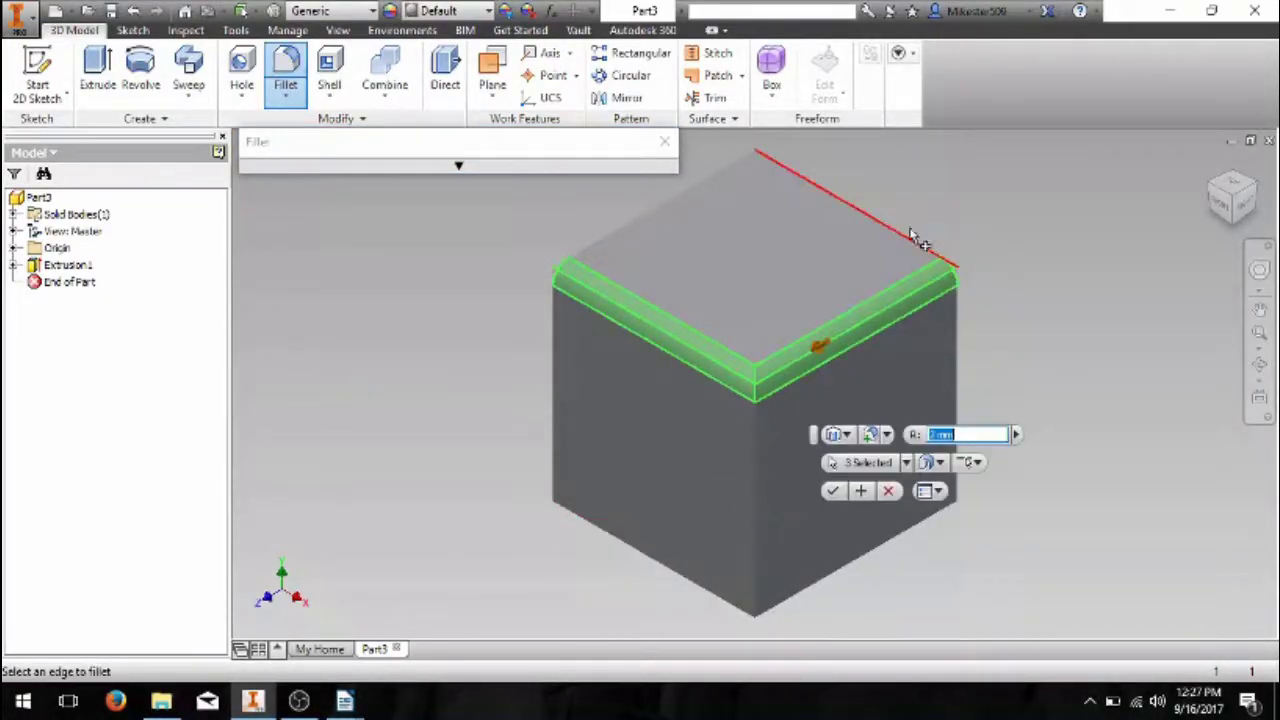
{"action": "left_click", "coordinate": [690, 196]}
{"action": "left_click", "coordinate": [760, 345]}
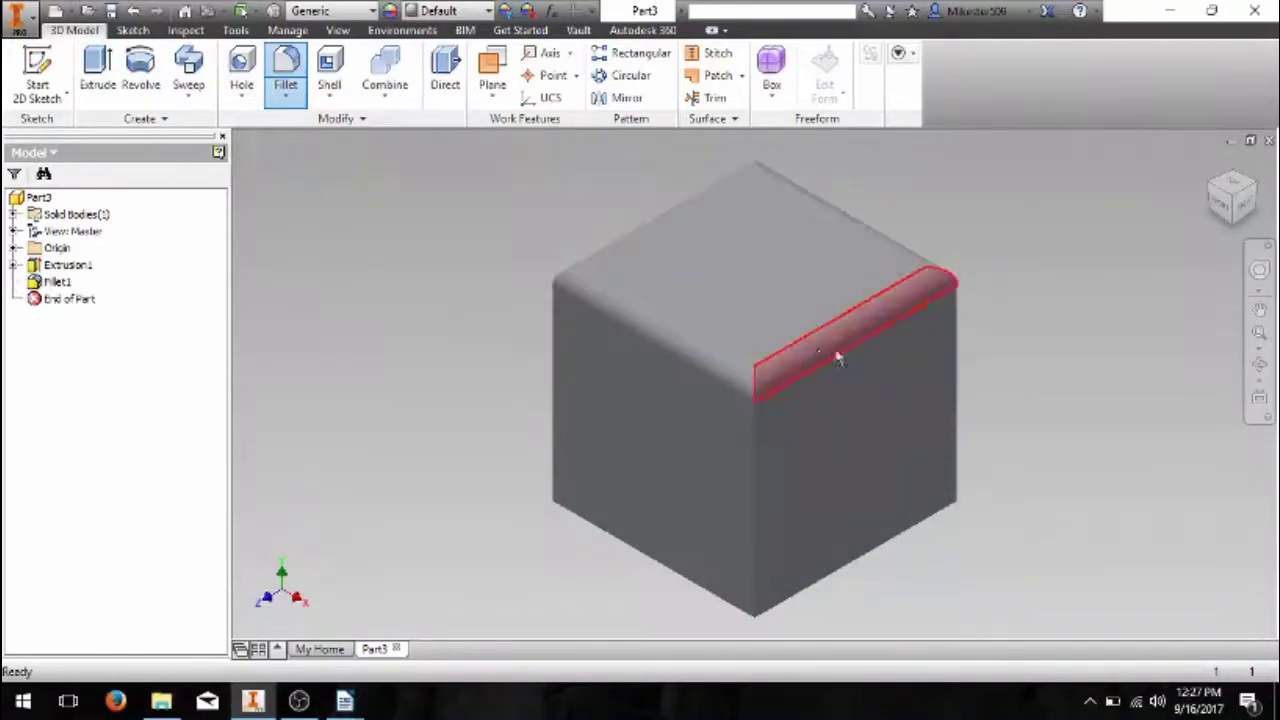
{"action": "left_click", "coordinate": [1219, 197]}
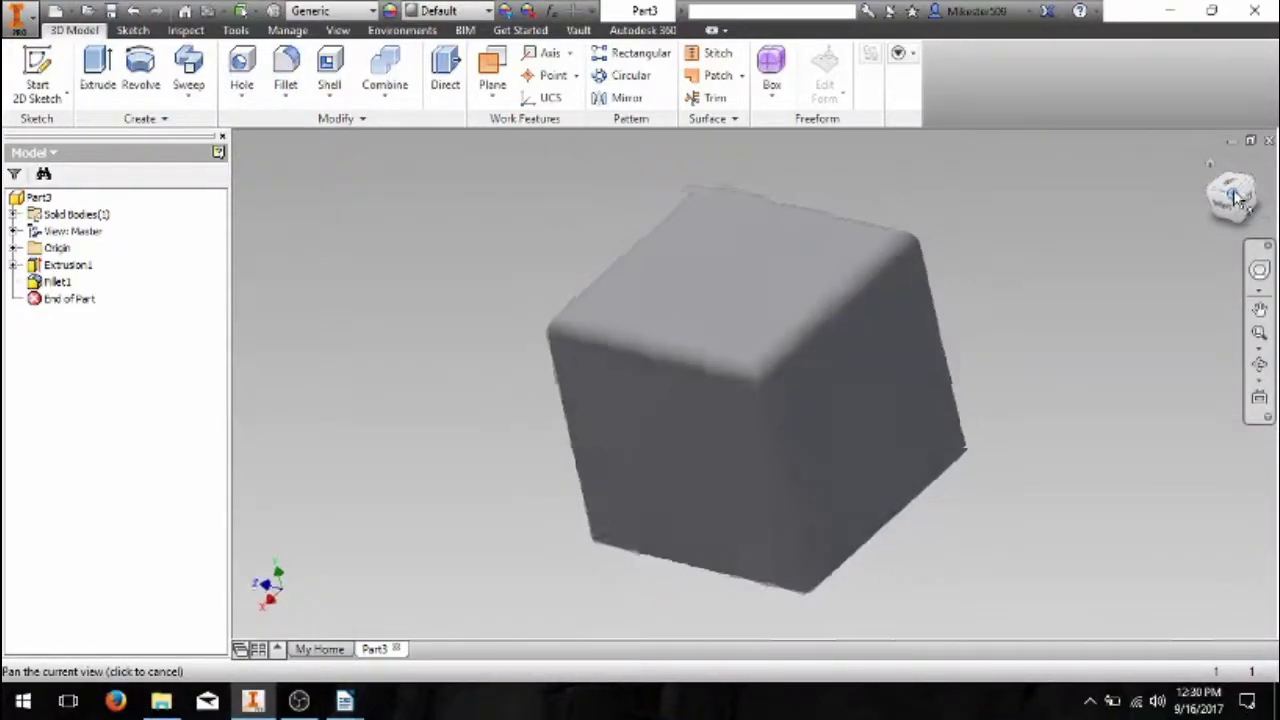
{"action": "left_click", "coordinate": [1219, 180]}
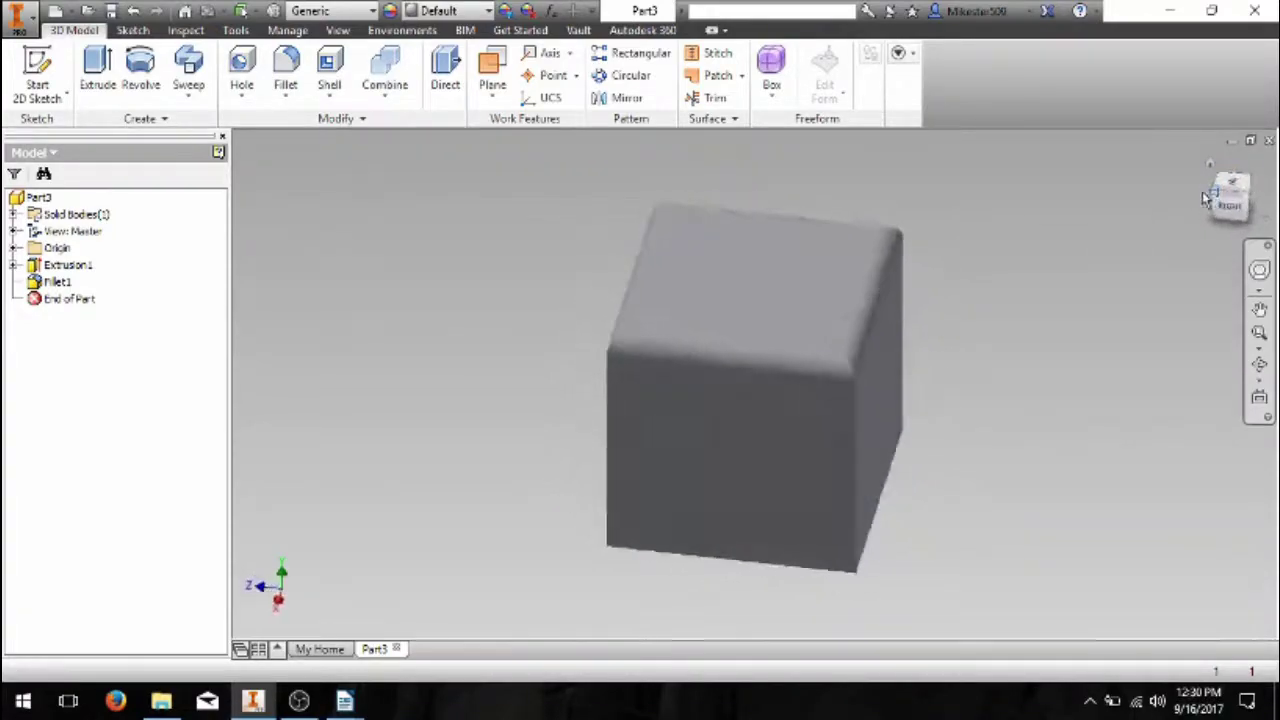